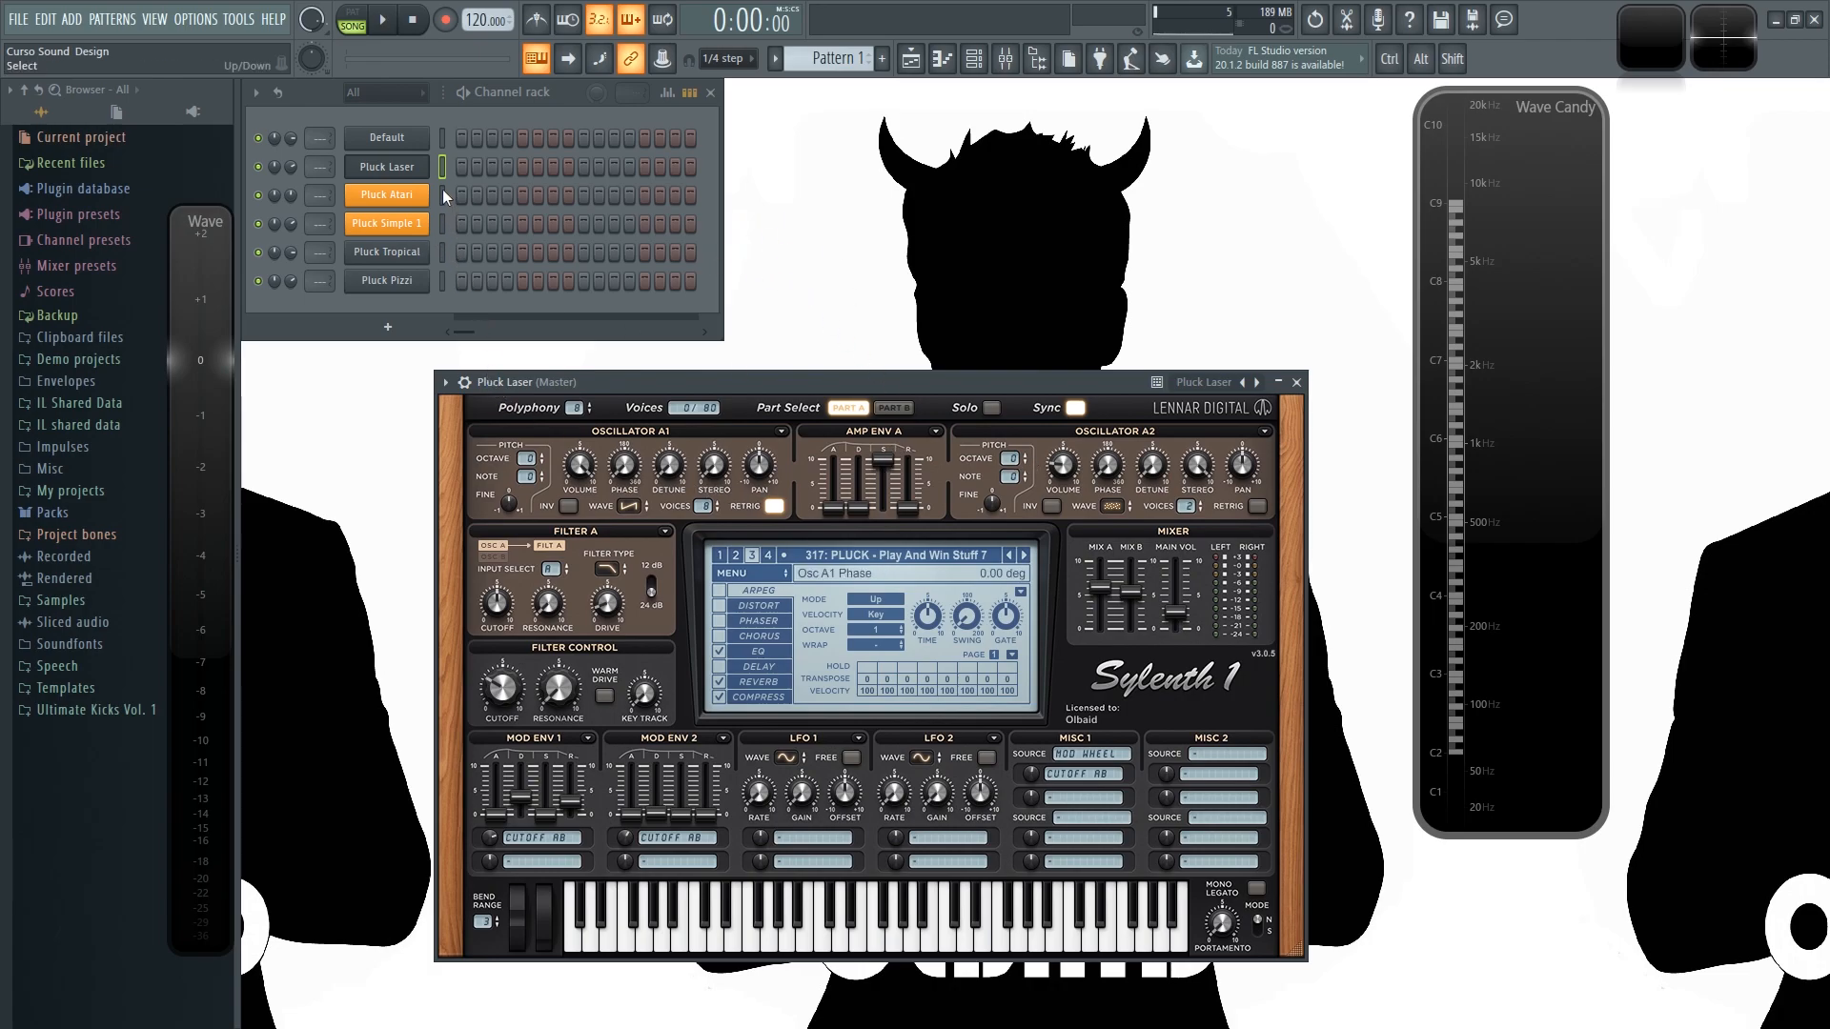
# - Audition the Pluck Simple 1 and Pluck Tropical channels with test notes
pyautogui.click(446, 221)
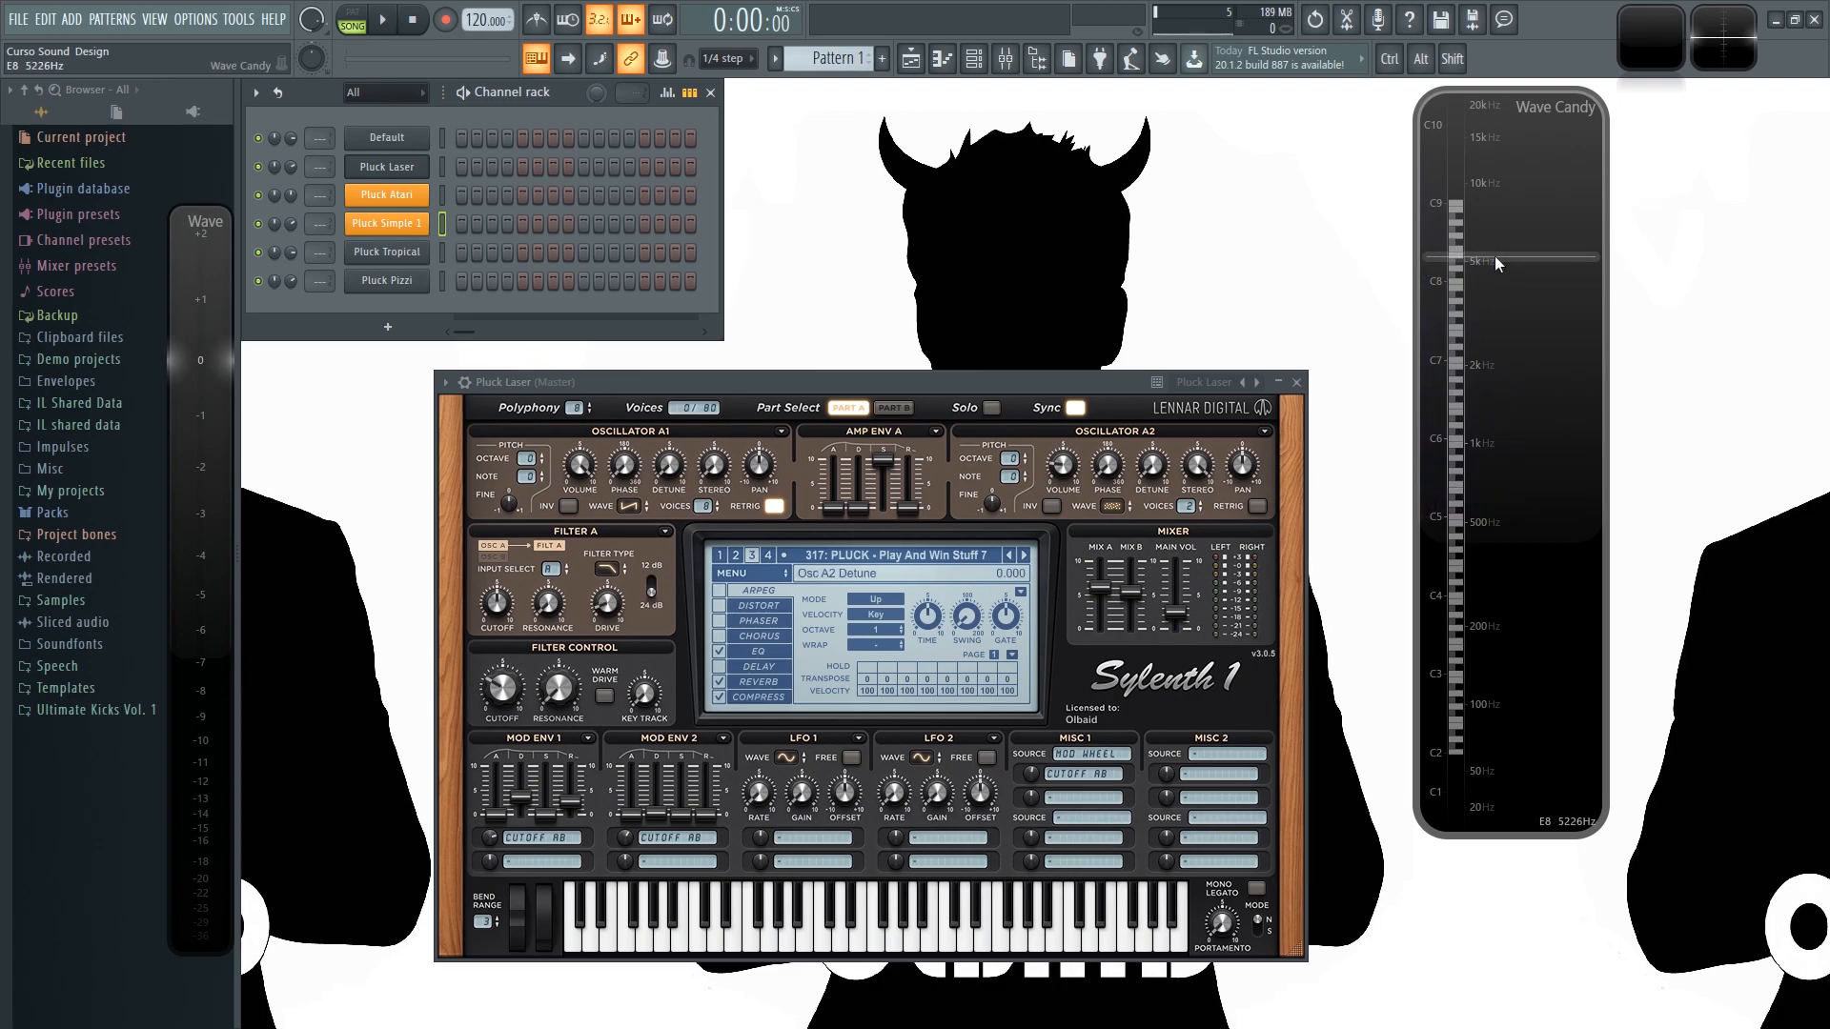
pyautogui.press('q')
pyautogui.press('q')
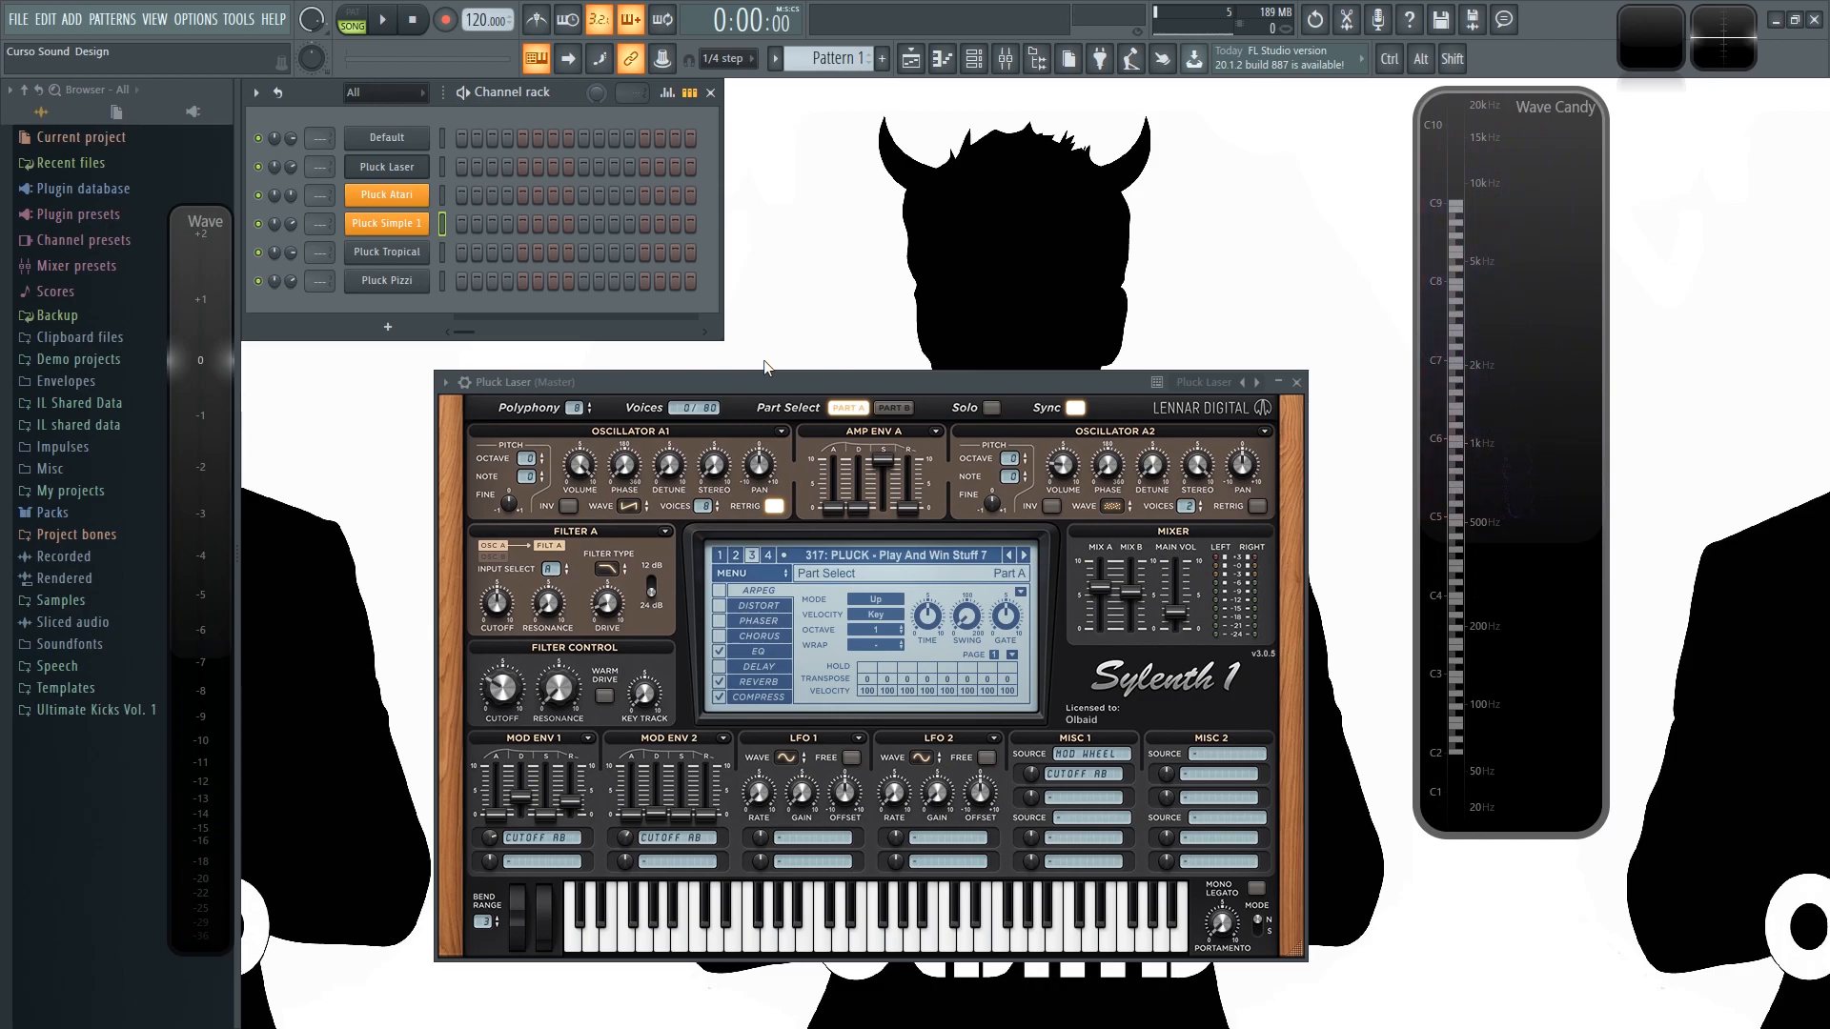
pyautogui.click(441, 254)
pyautogui.press('q')
pyautogui.click(440, 227)
pyautogui.press('q')
# - Select the Pluck Laser channel and play high and low test notes to examine its frequency content
pyautogui.click(442, 167)
pyautogui.press('q')
pyautogui.press('z')
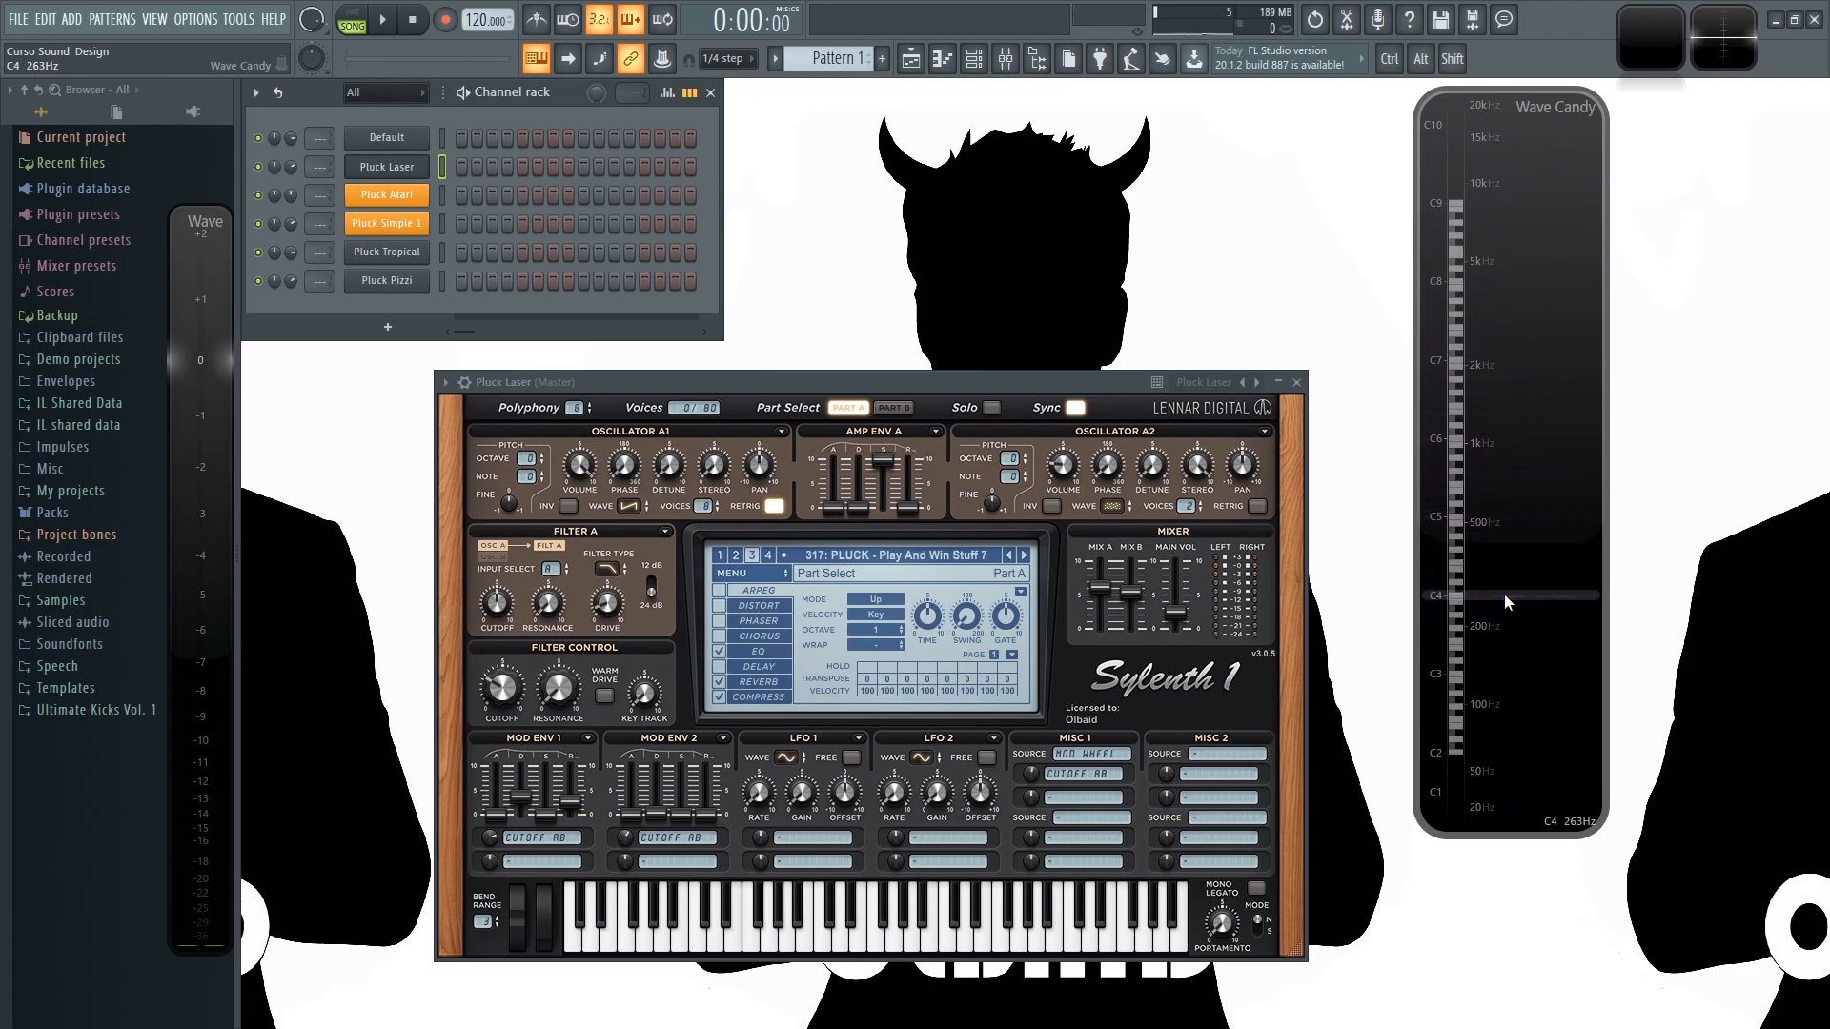
pyautogui.press('z')
pyautogui.press('z')
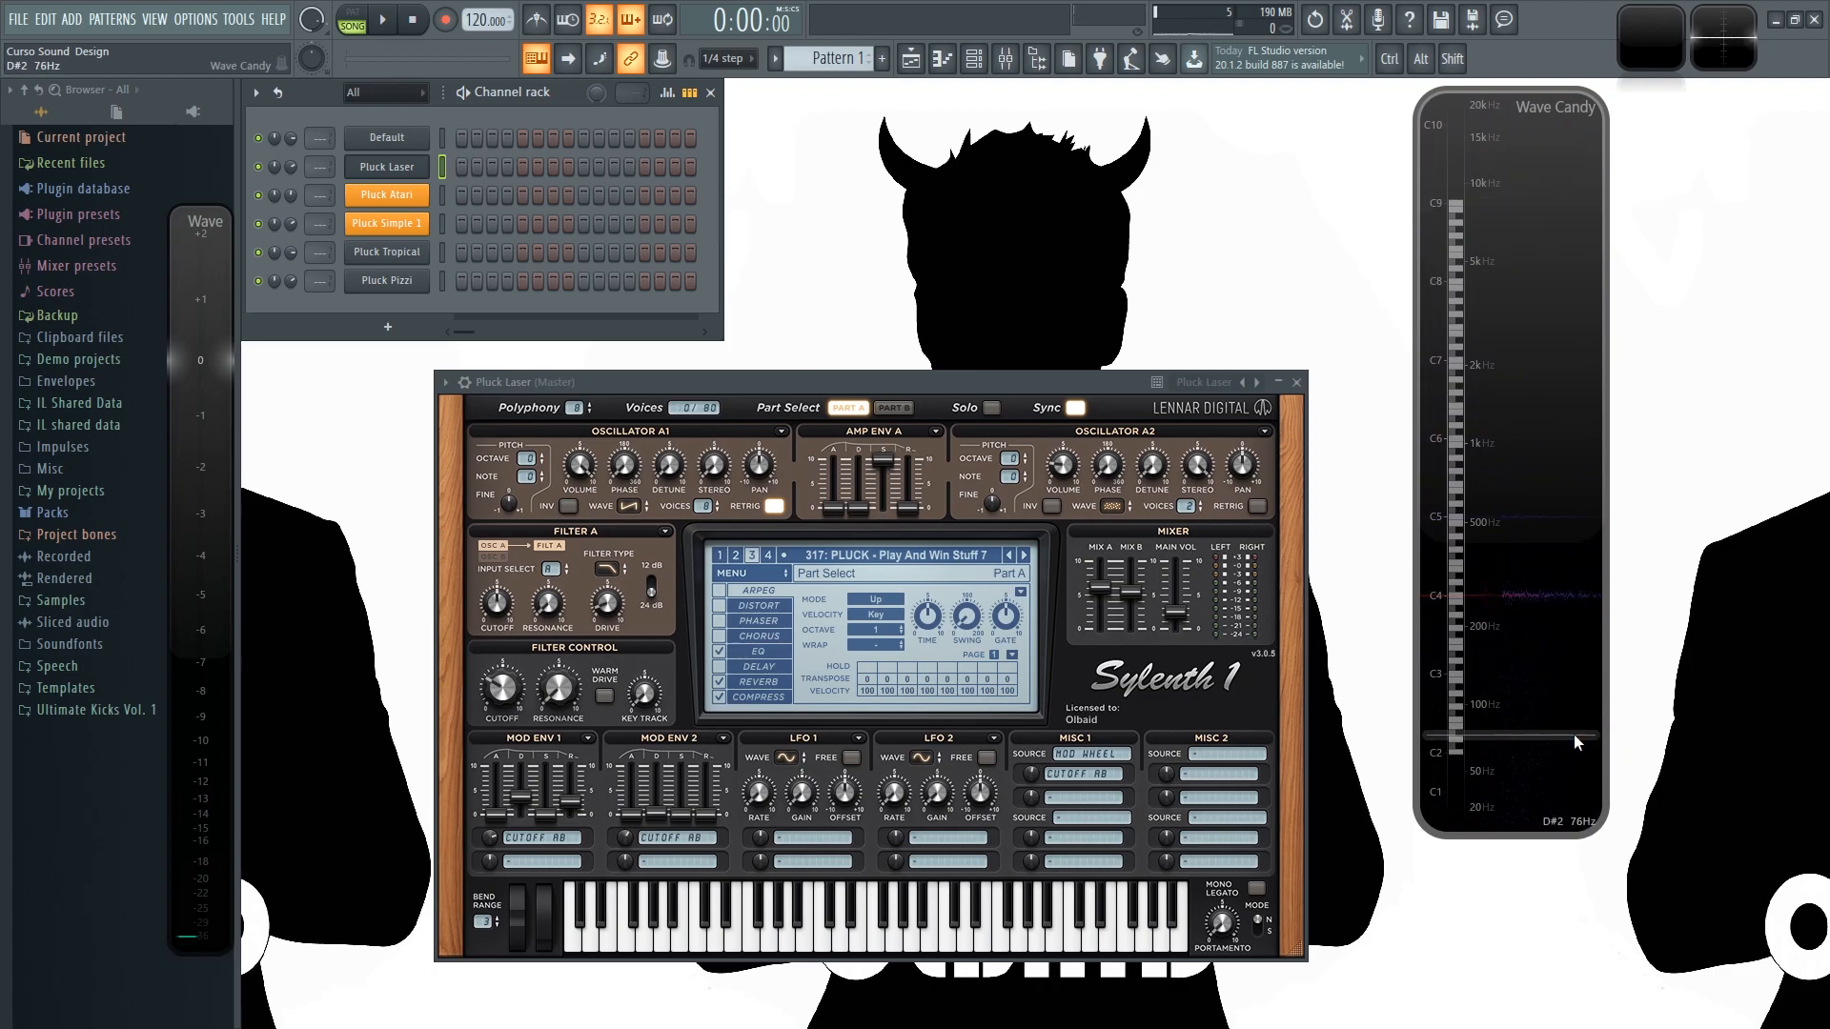
pyautogui.press('q')
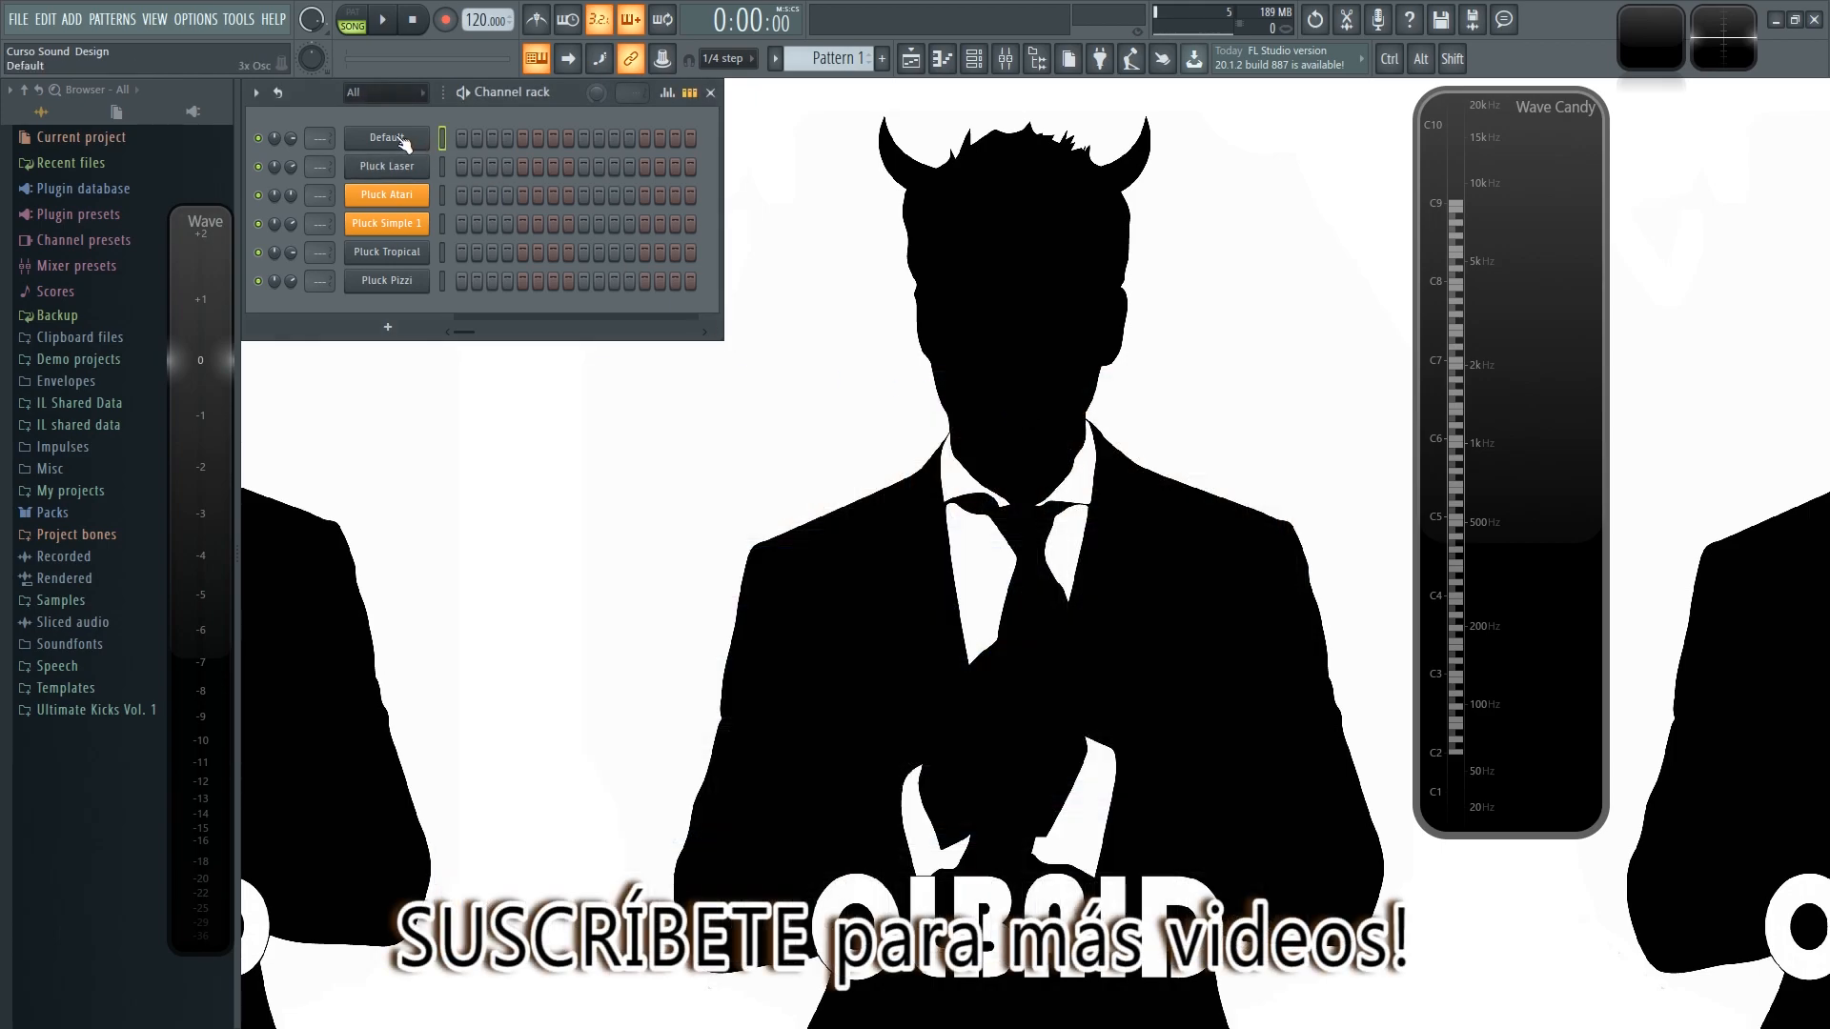
# - Load the Default preset in the Default channel's 3x Osc, setting oscillator 1 to saw and oscillator 2 to square
pyautogui.click(404, 143)
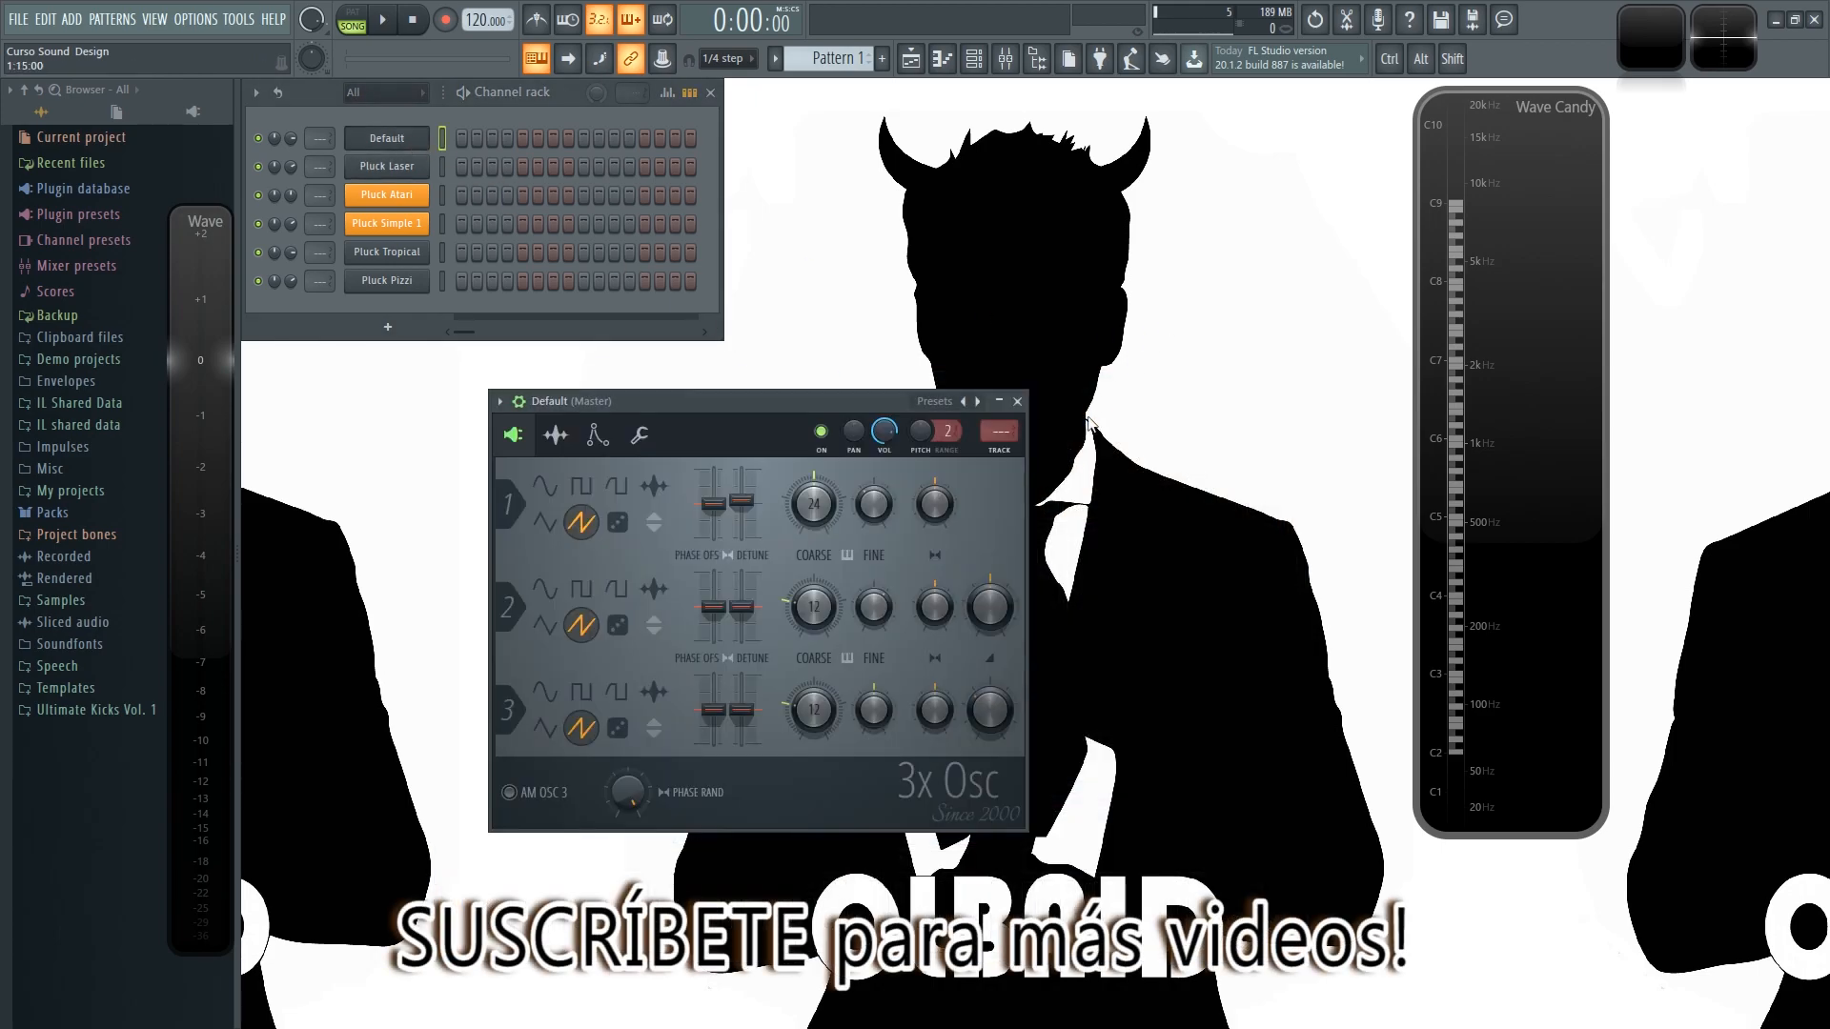
pyautogui.rightClick(977, 401)
pyautogui.click(1025, 420)
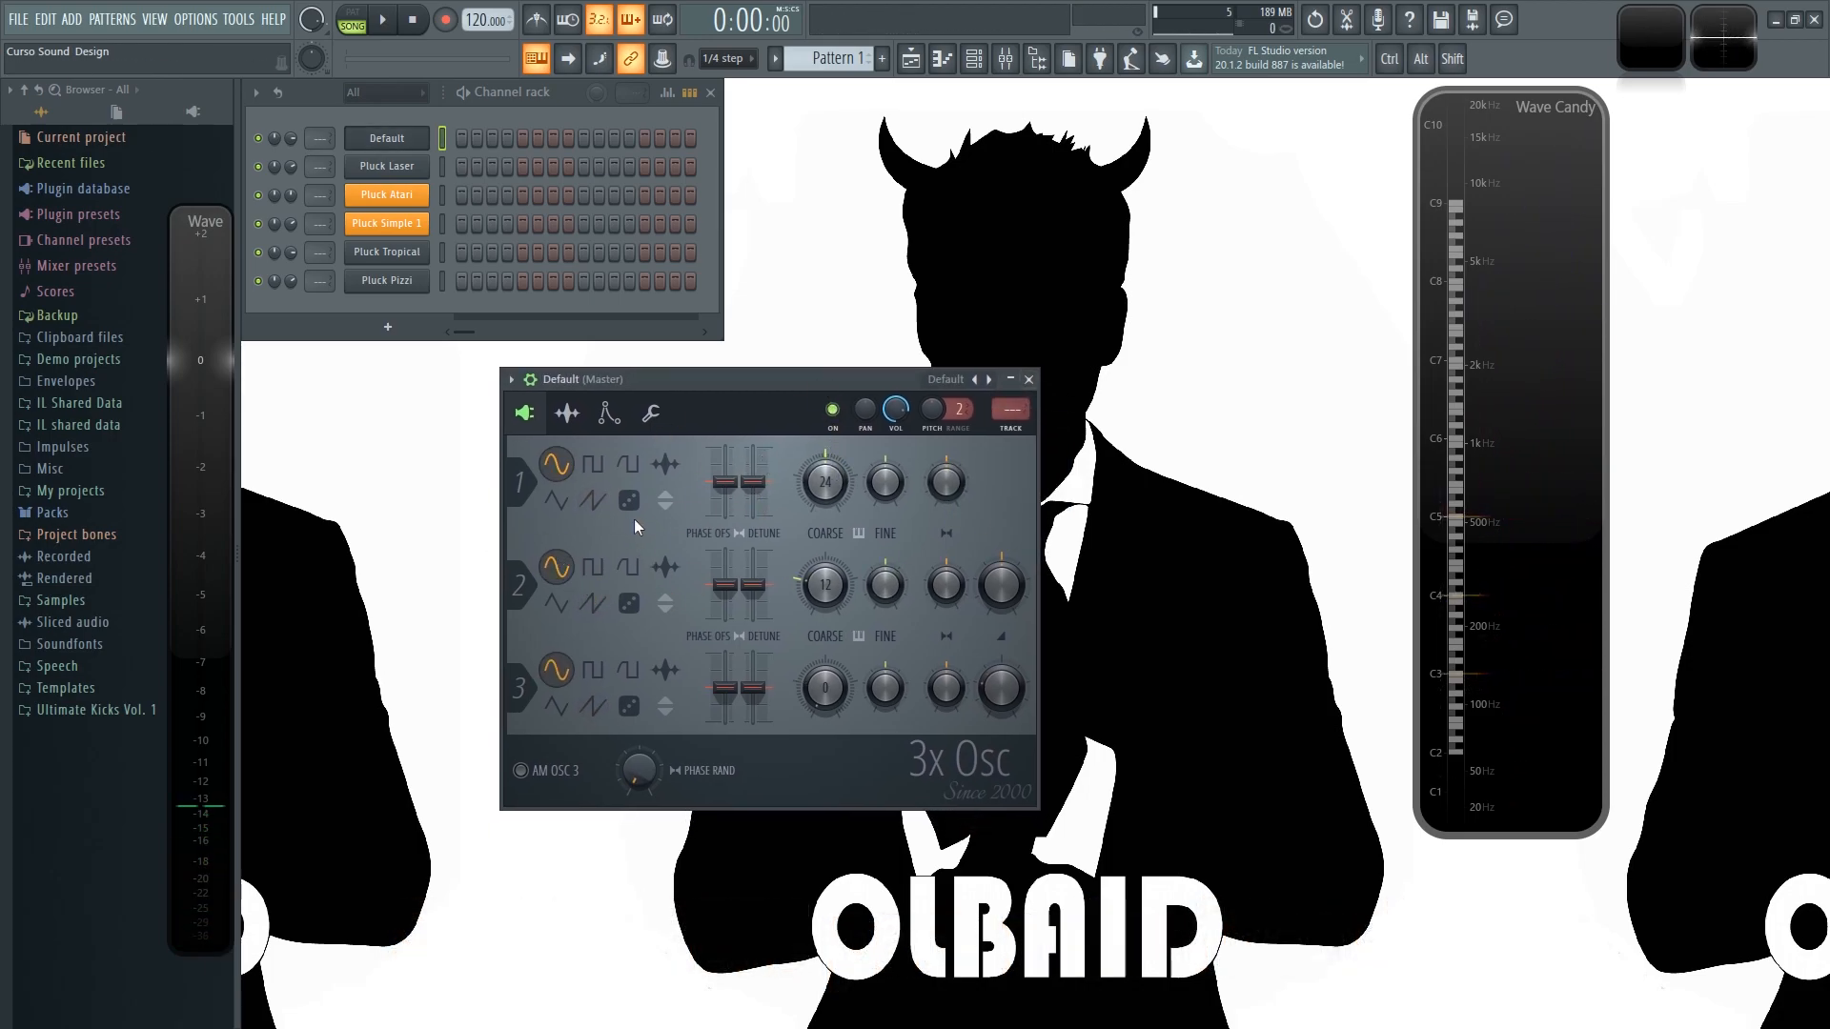
pyautogui.click(592, 499)
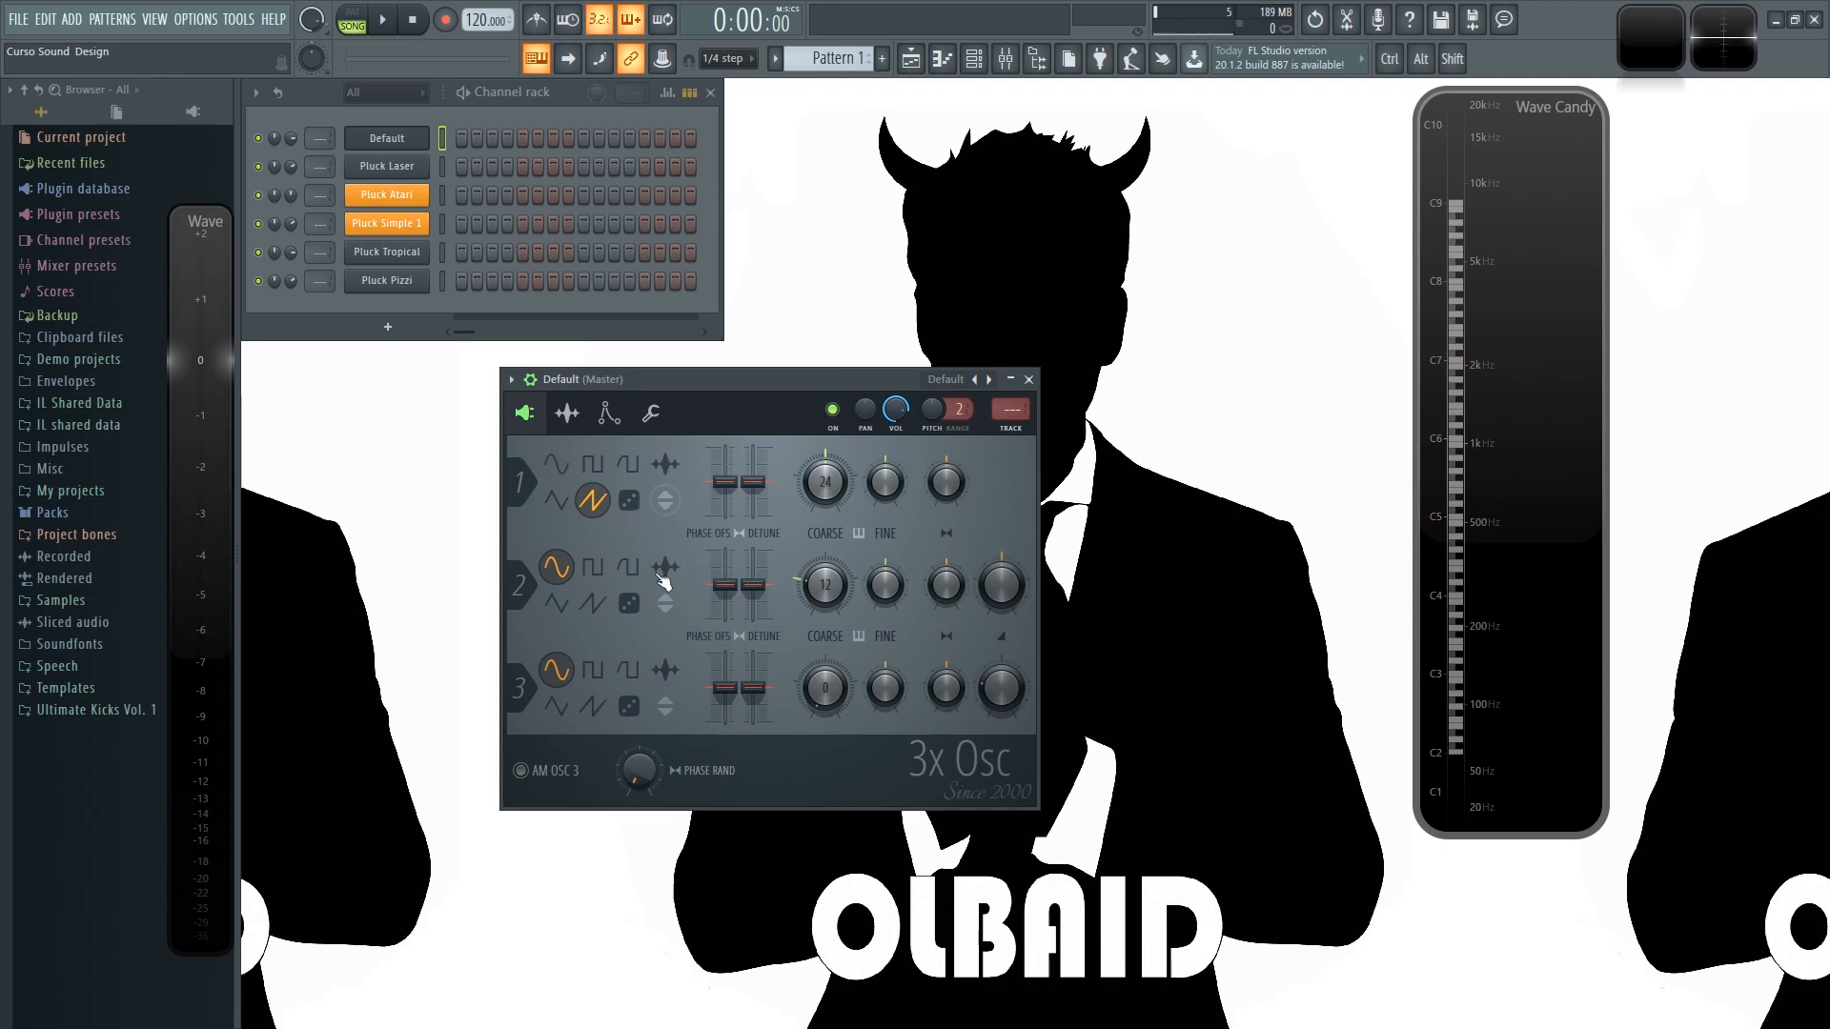
pyautogui.click(594, 570)
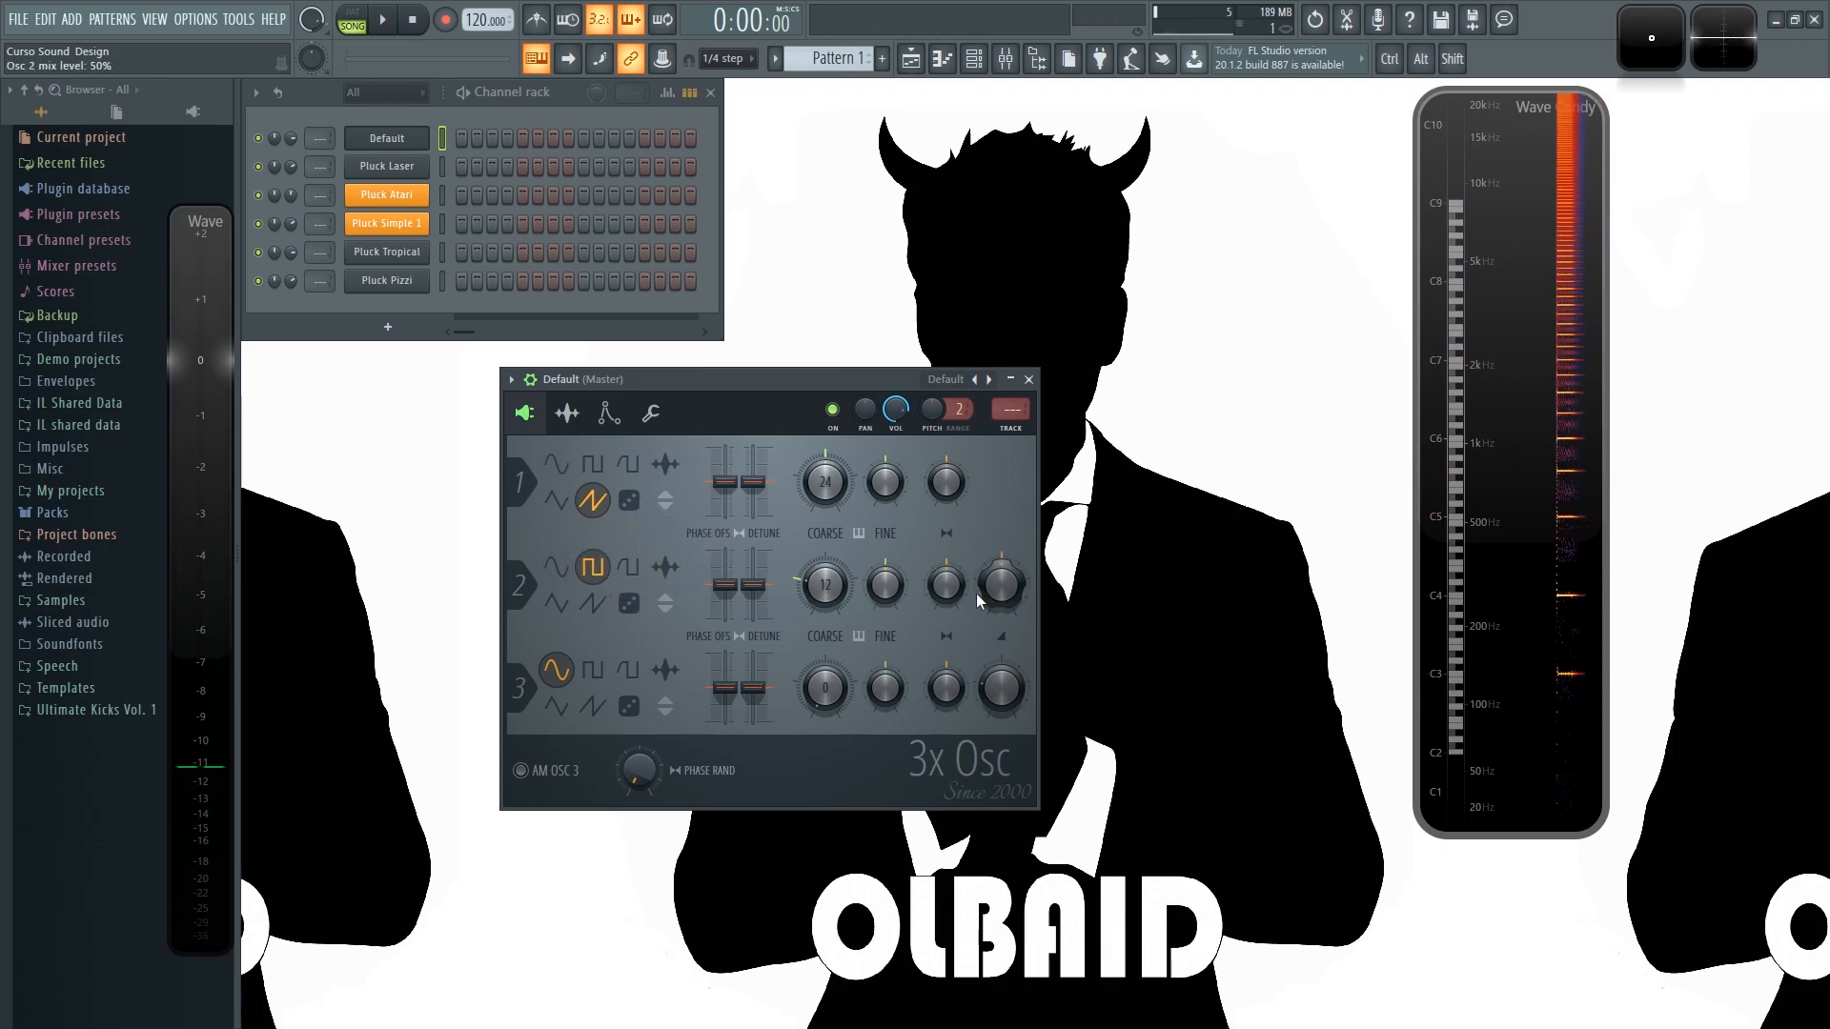
# - In the volume envelope of the 3x Osc, try zero sustain and raise the sustain back to near maximum
pyautogui.click(611, 419)
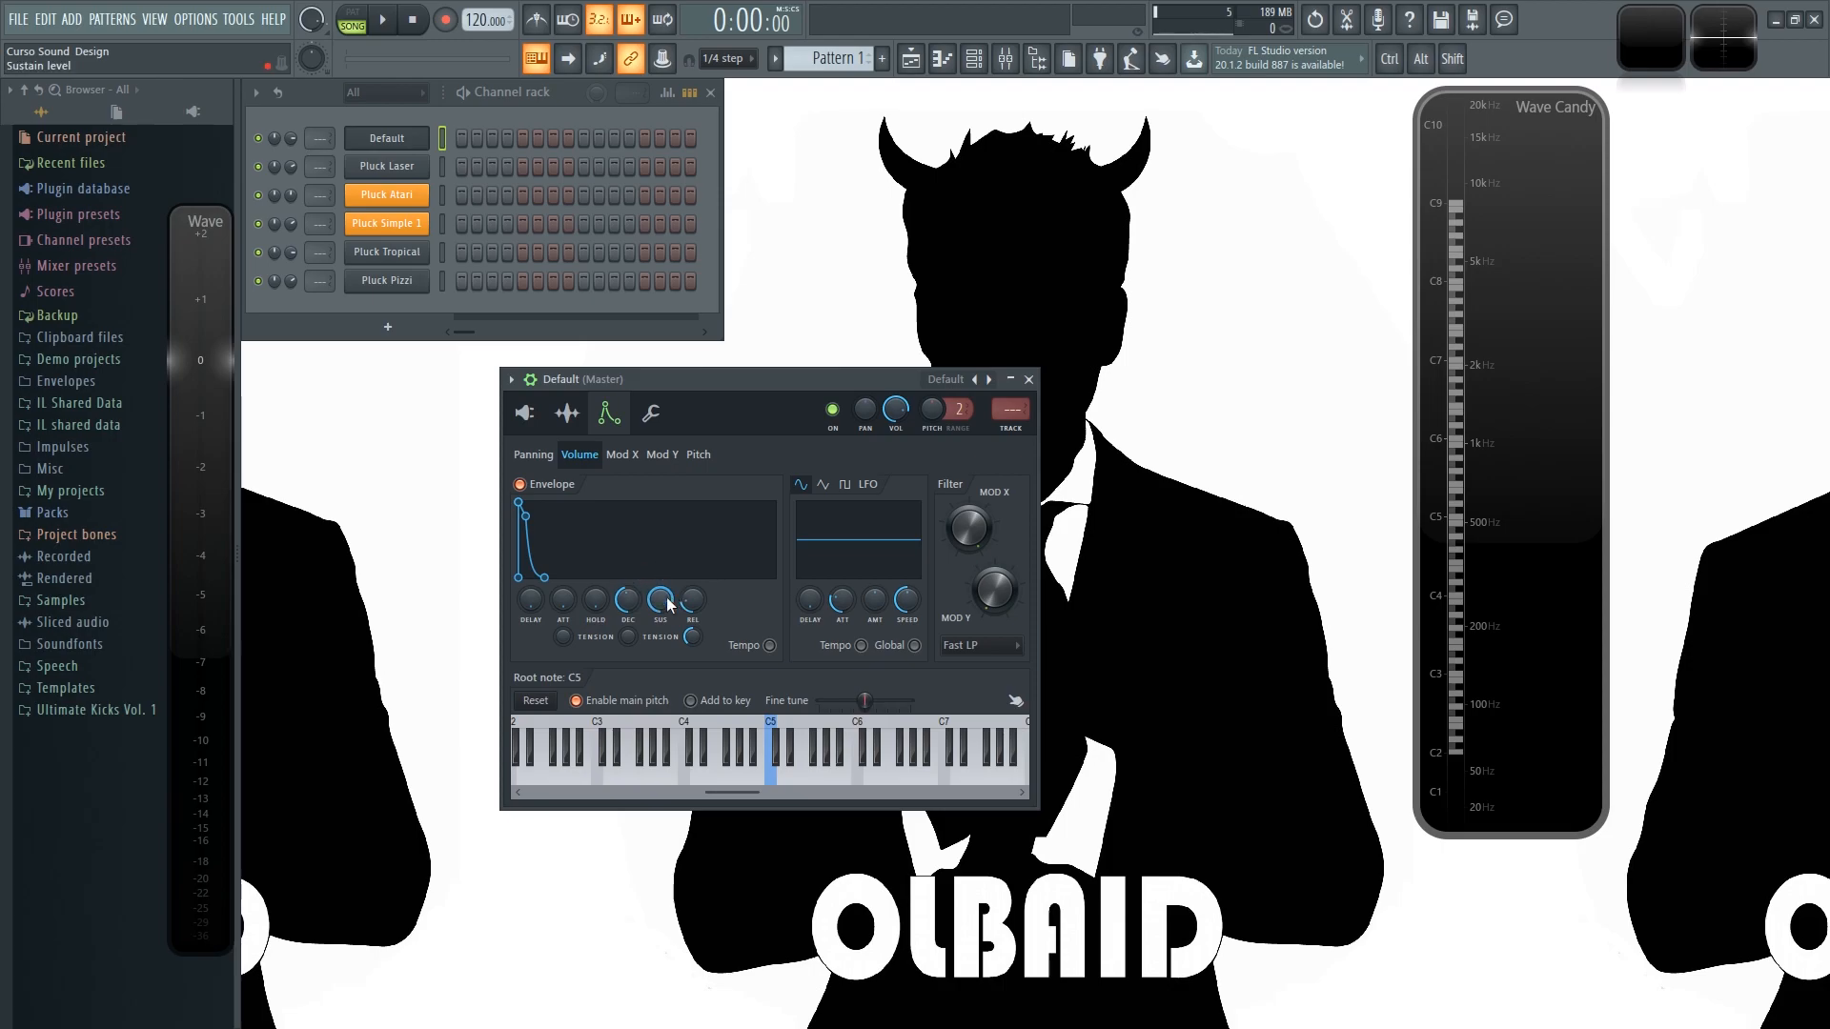
pyautogui.moveTo(660, 599)
pyautogui.mouseDown()
pyautogui.moveTo(660, 662)
pyautogui.moveTo(626, 658)
pyautogui.moveTo(626, 679)
pyautogui.moveTo(627, 620)
pyautogui.mouseUp()
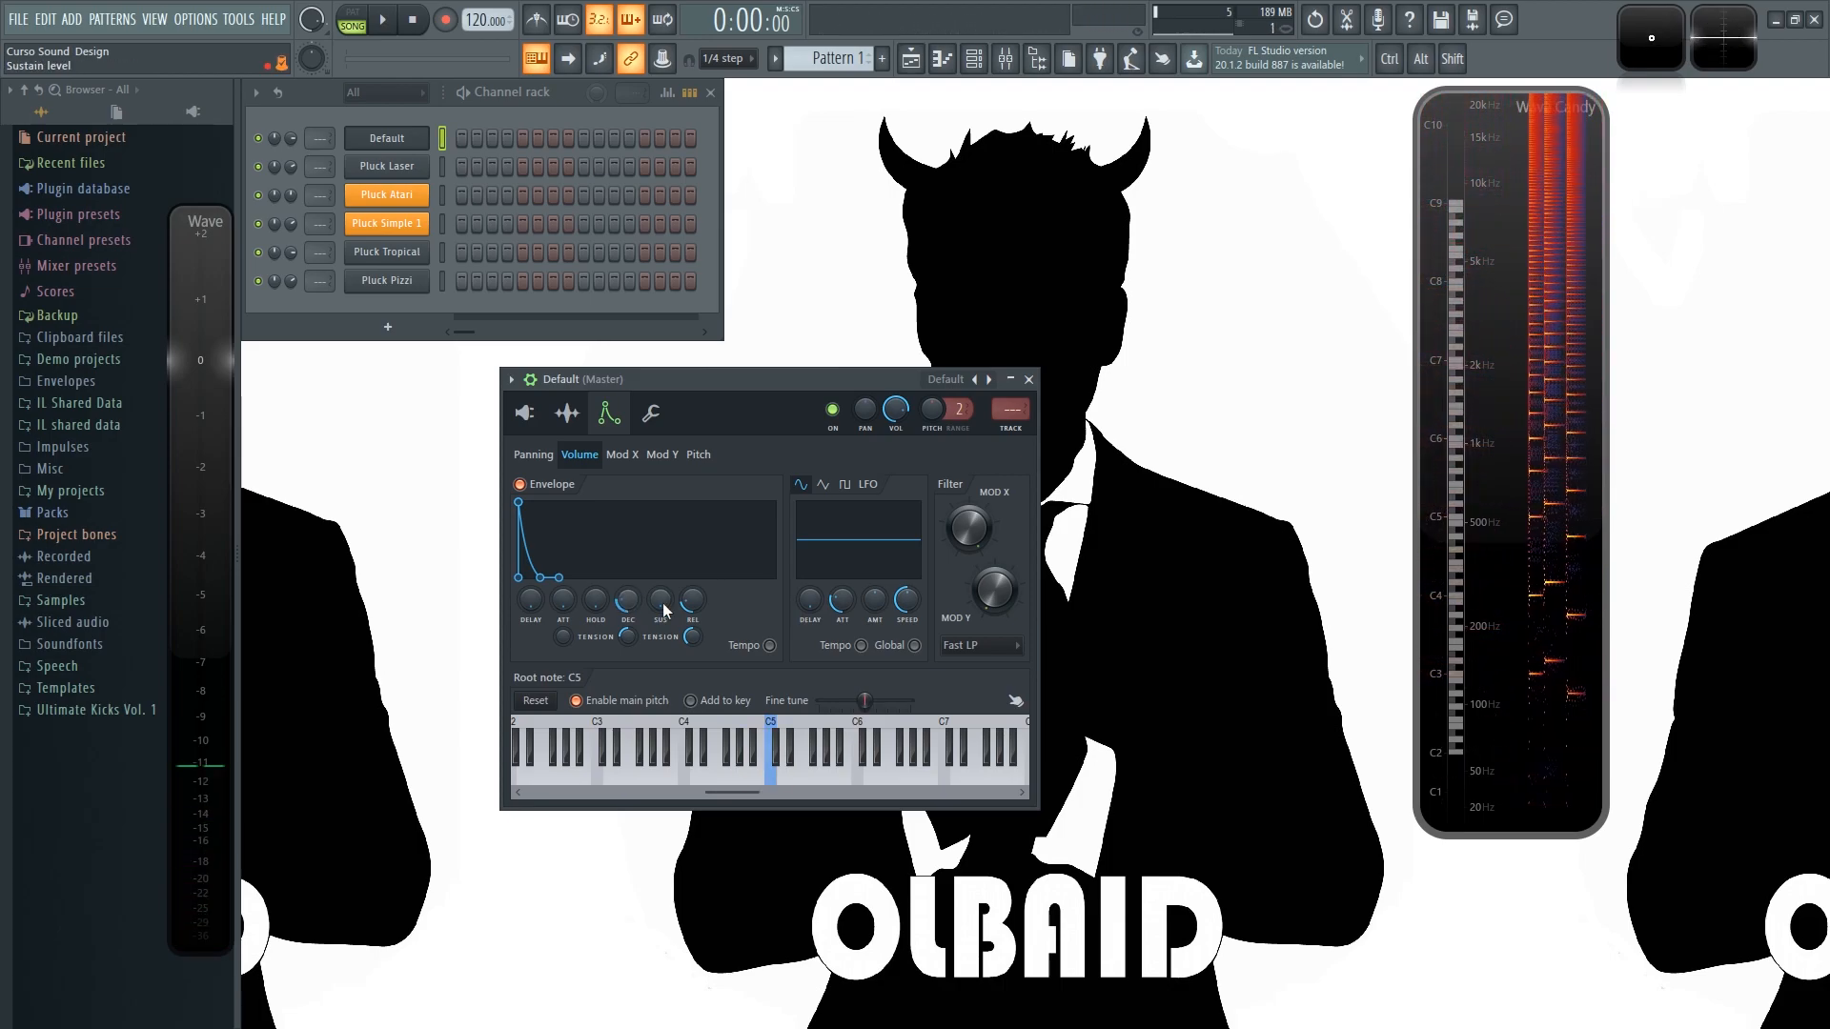
pyautogui.scroll(5, 660, 600)
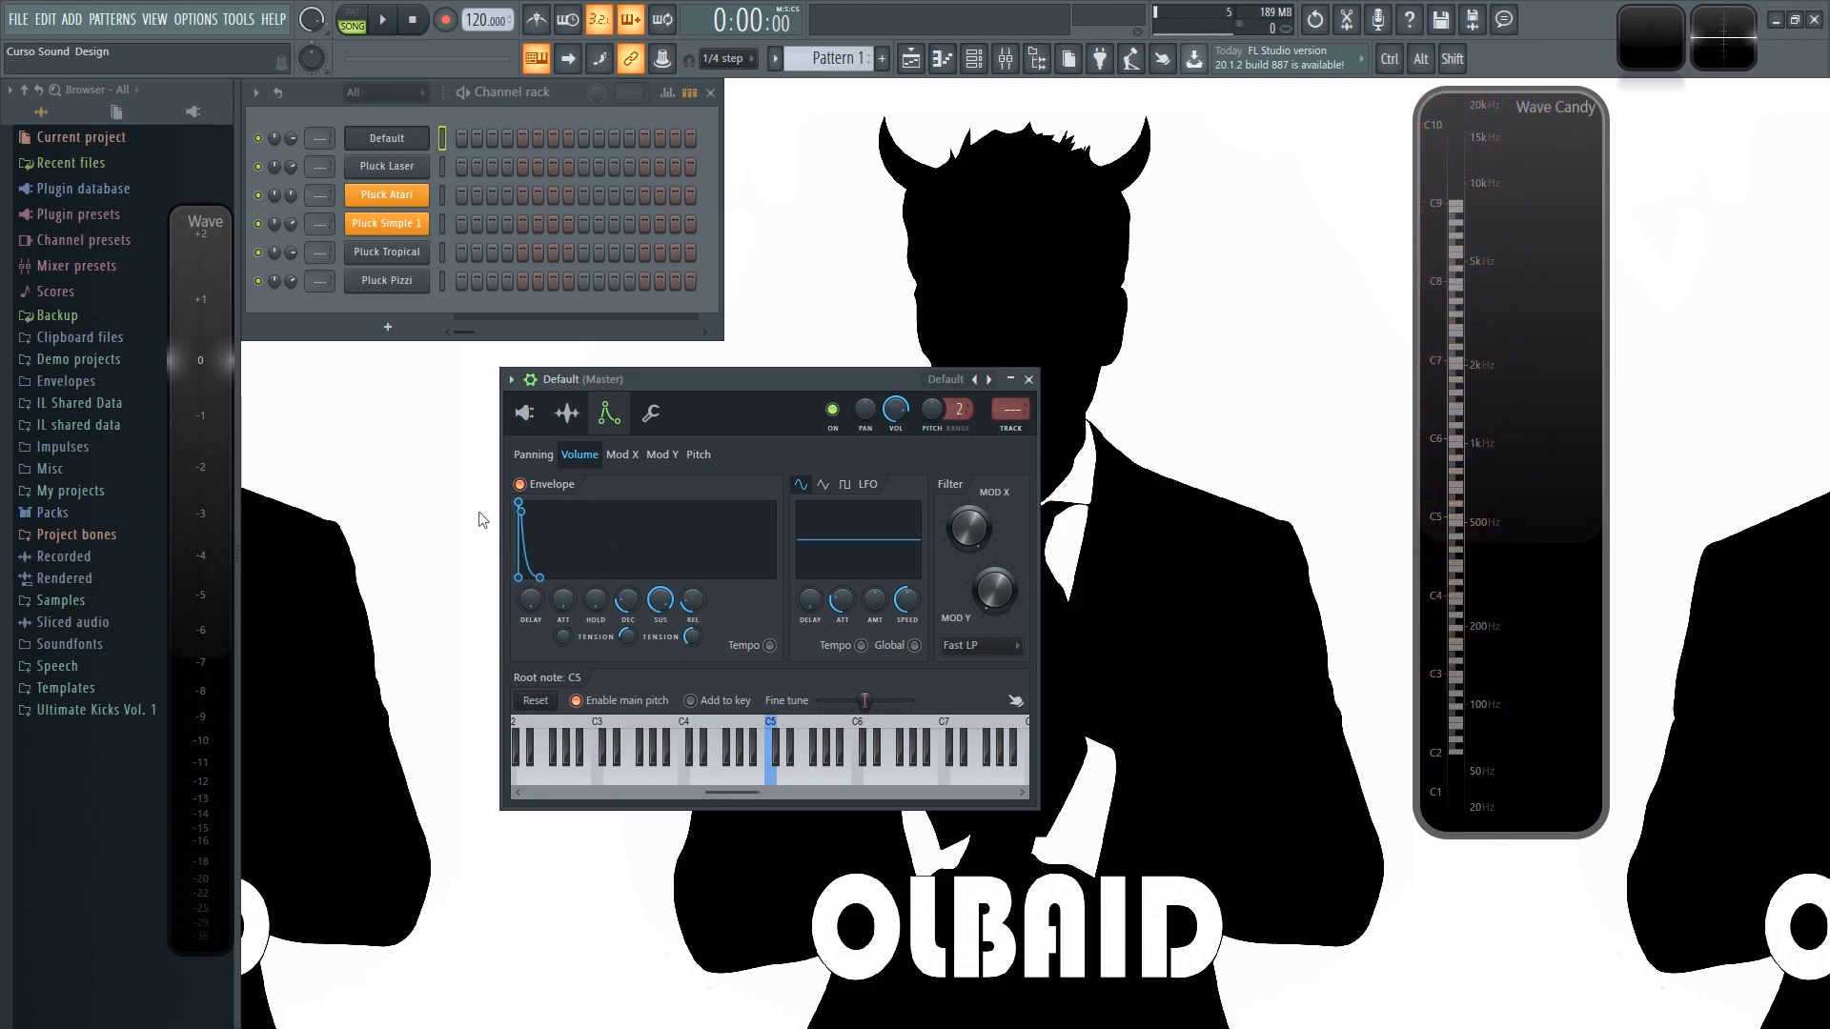
# - Shape the Mod X envelope with high amount, no attack, short decay and zero sustain, and lower the filter's Mod X cutoff
pyautogui.click(631, 456)
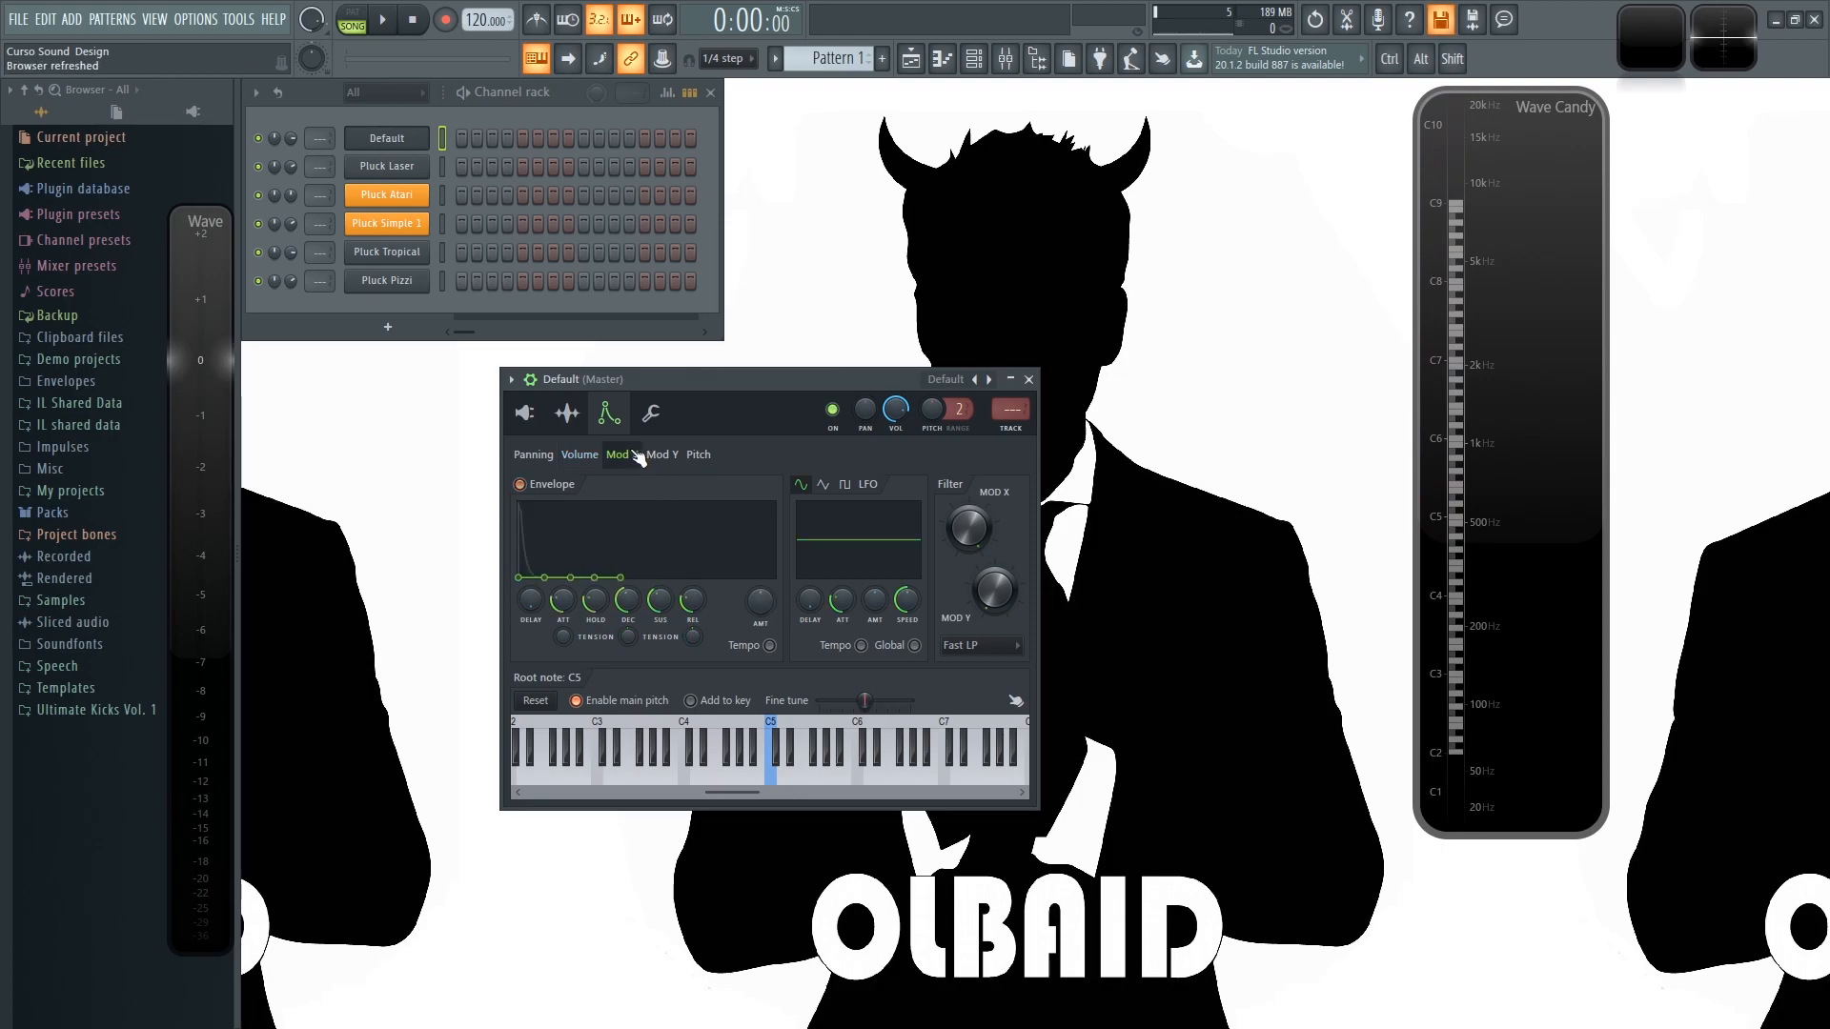
pyautogui.moveTo(763, 599); pyautogui.dragTo(763, 505)
pyautogui.moveTo(562, 600); pyautogui.dragTo(628, 625)
pyautogui.moveTo(628, 637); pyautogui.dragTo(685, 658)
pyautogui.moveTo(665, 595); pyautogui.dragTo(620, 611)
pyautogui.moveTo(960, 540); pyautogui.dragTo(960, 619)
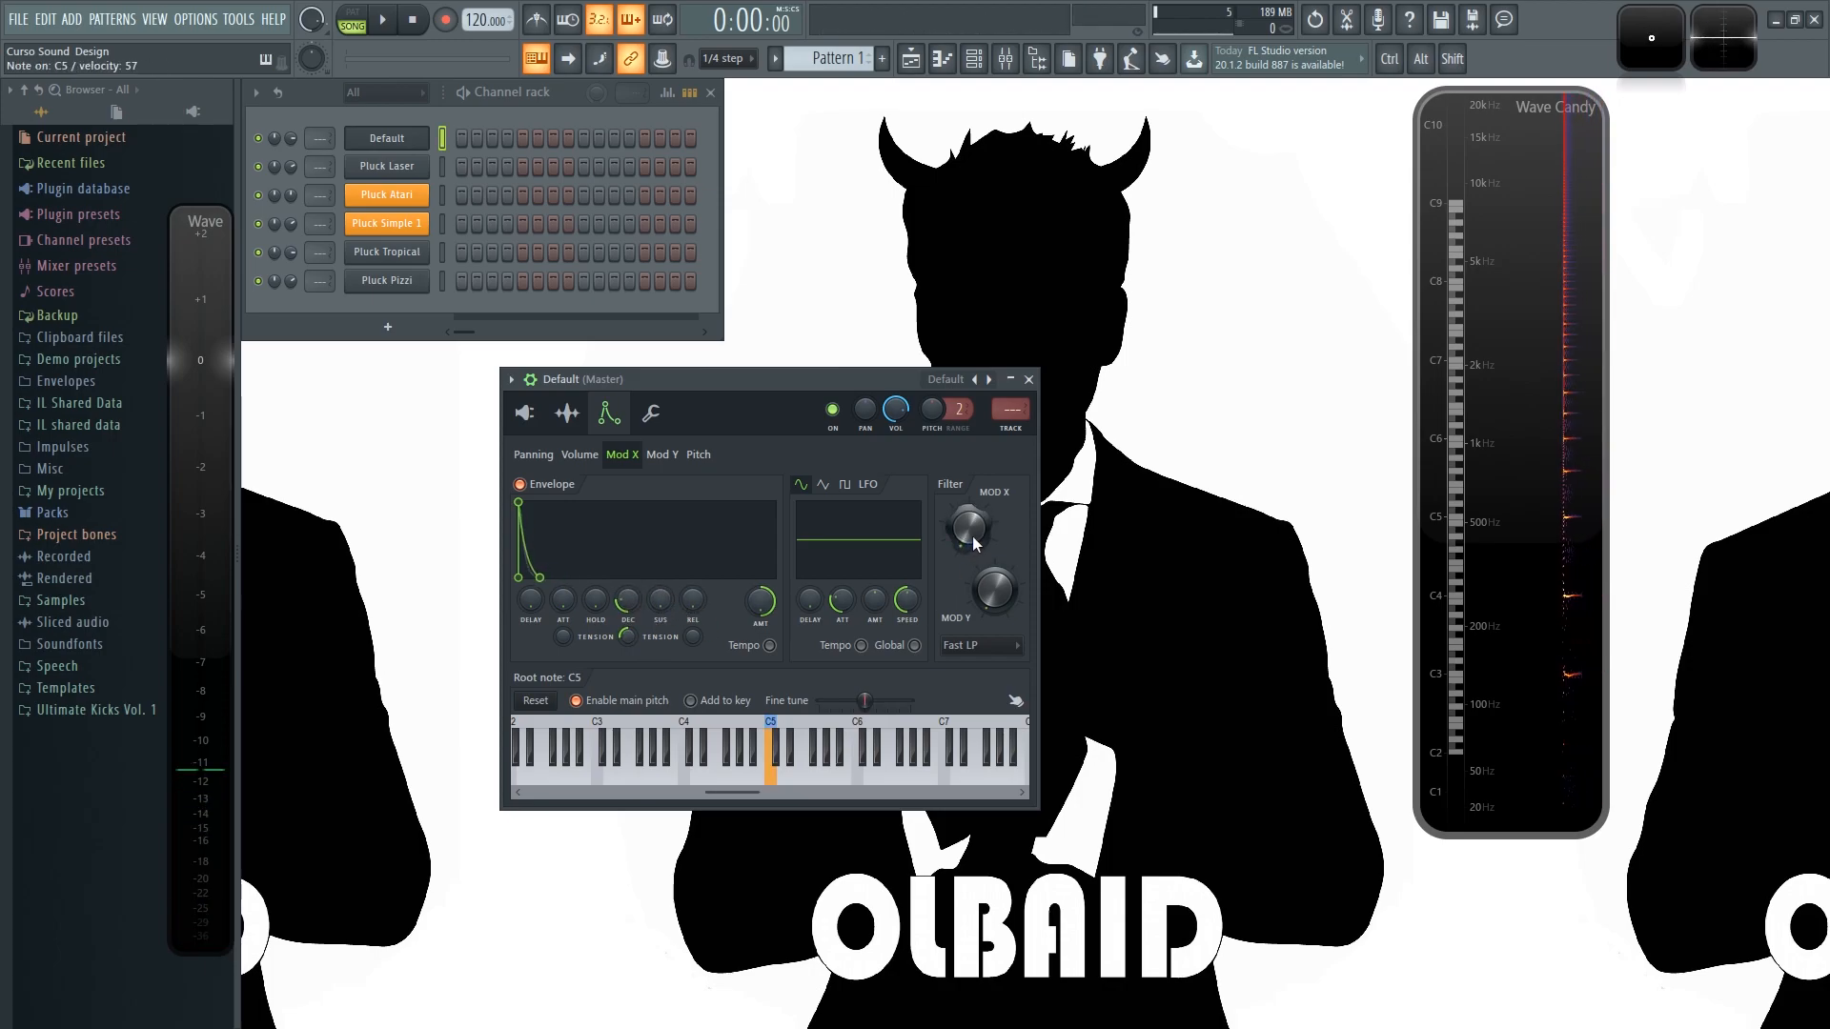
# - Check the Mod X envelope's effect on the sound with repeated test notes
pyautogui.click(578, 454)
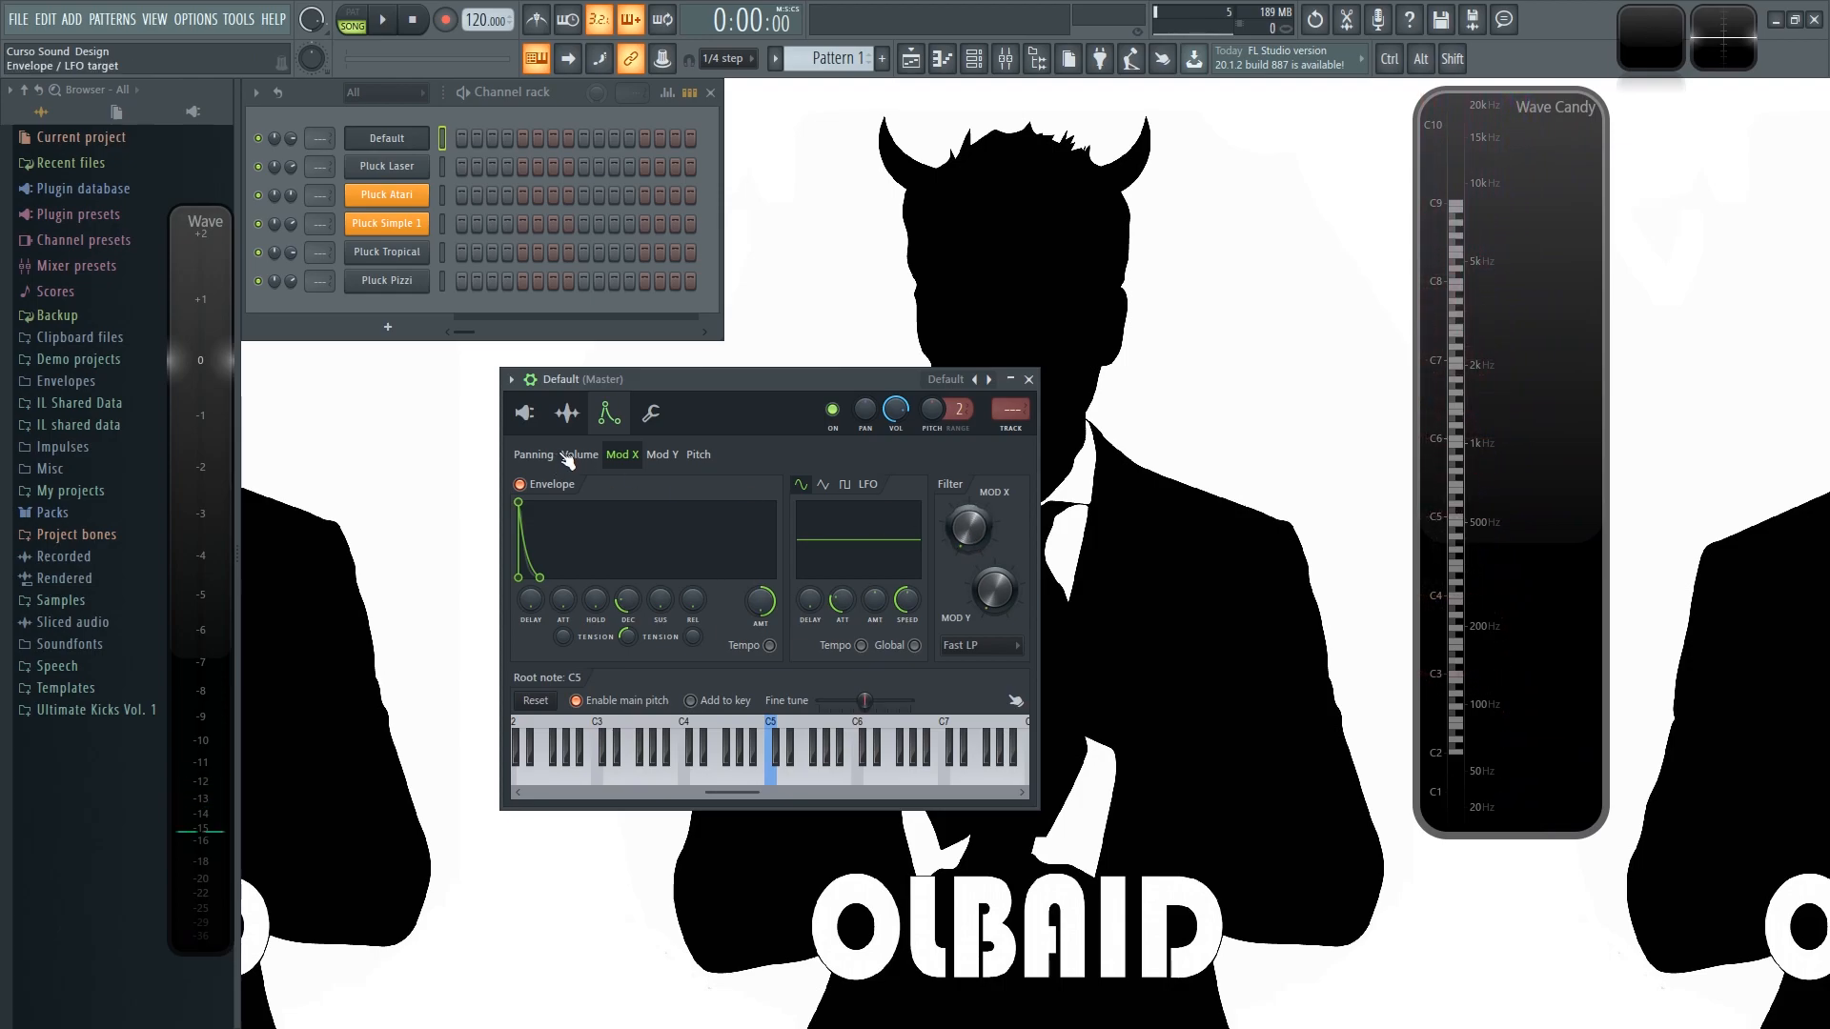
pyautogui.click(626, 456)
pyautogui.press('q')
pyautogui.press('q')
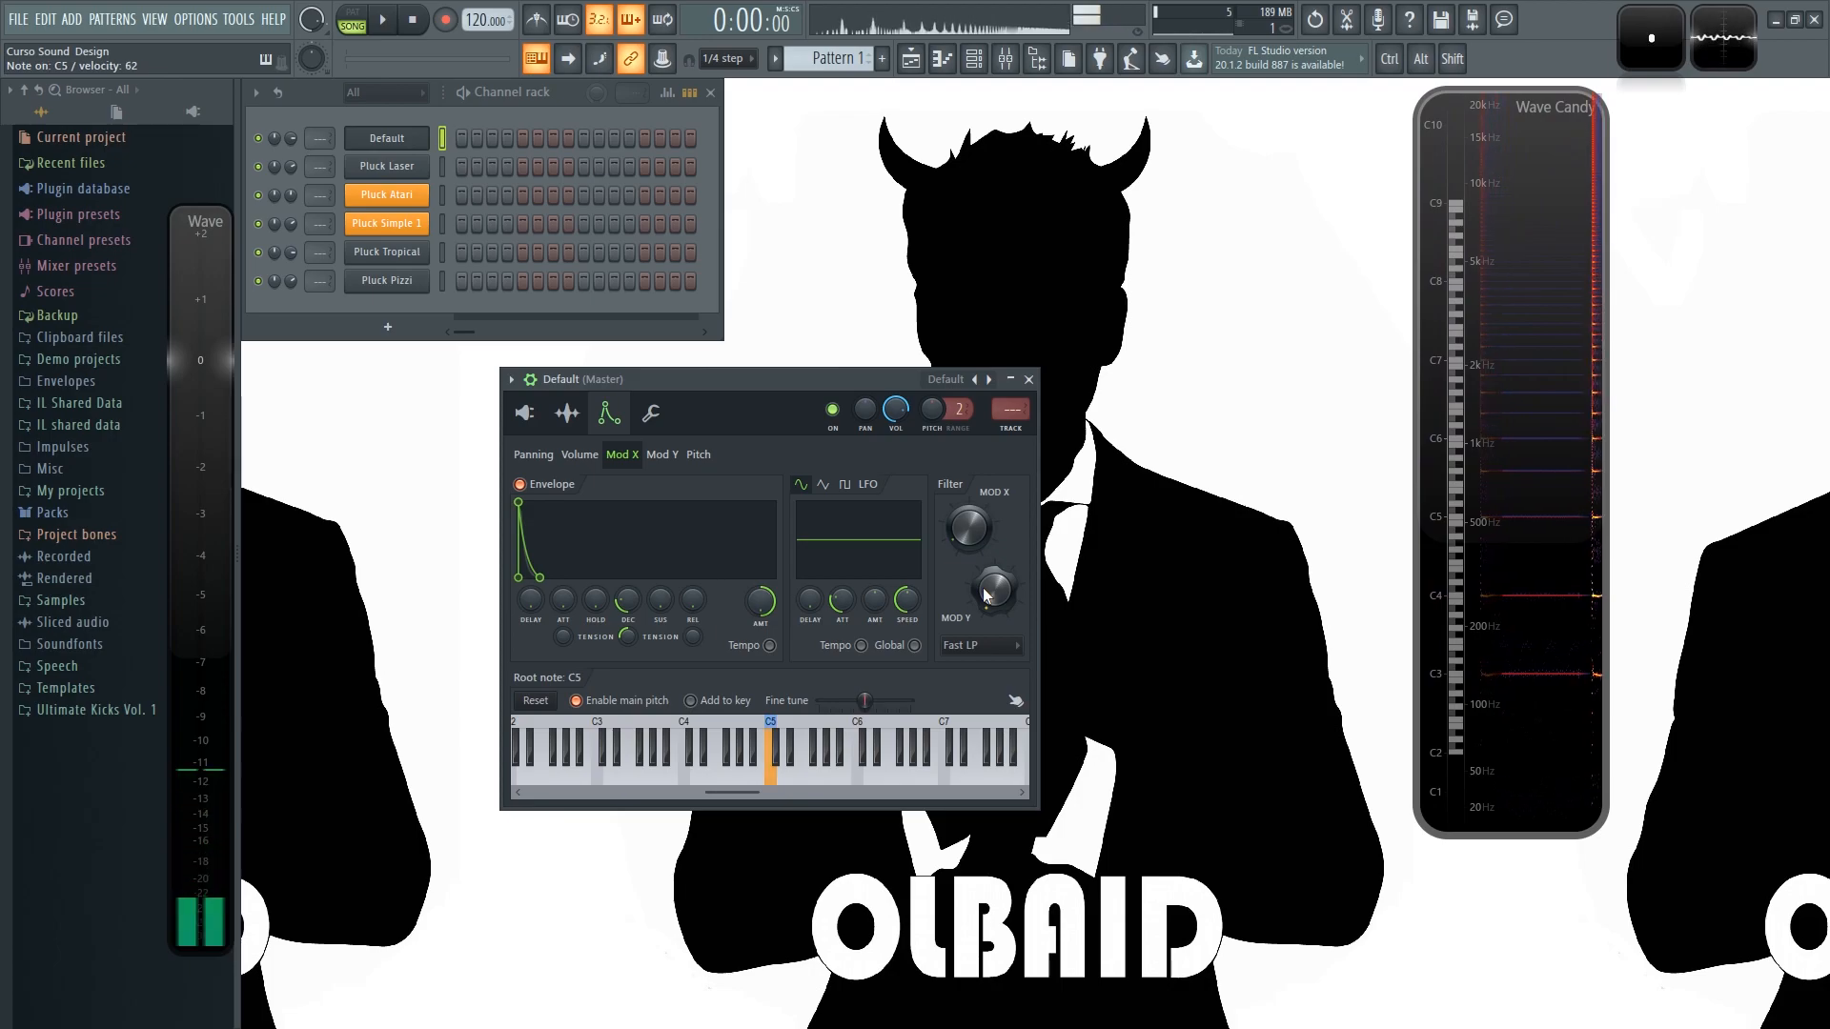
pyautogui.press('q')
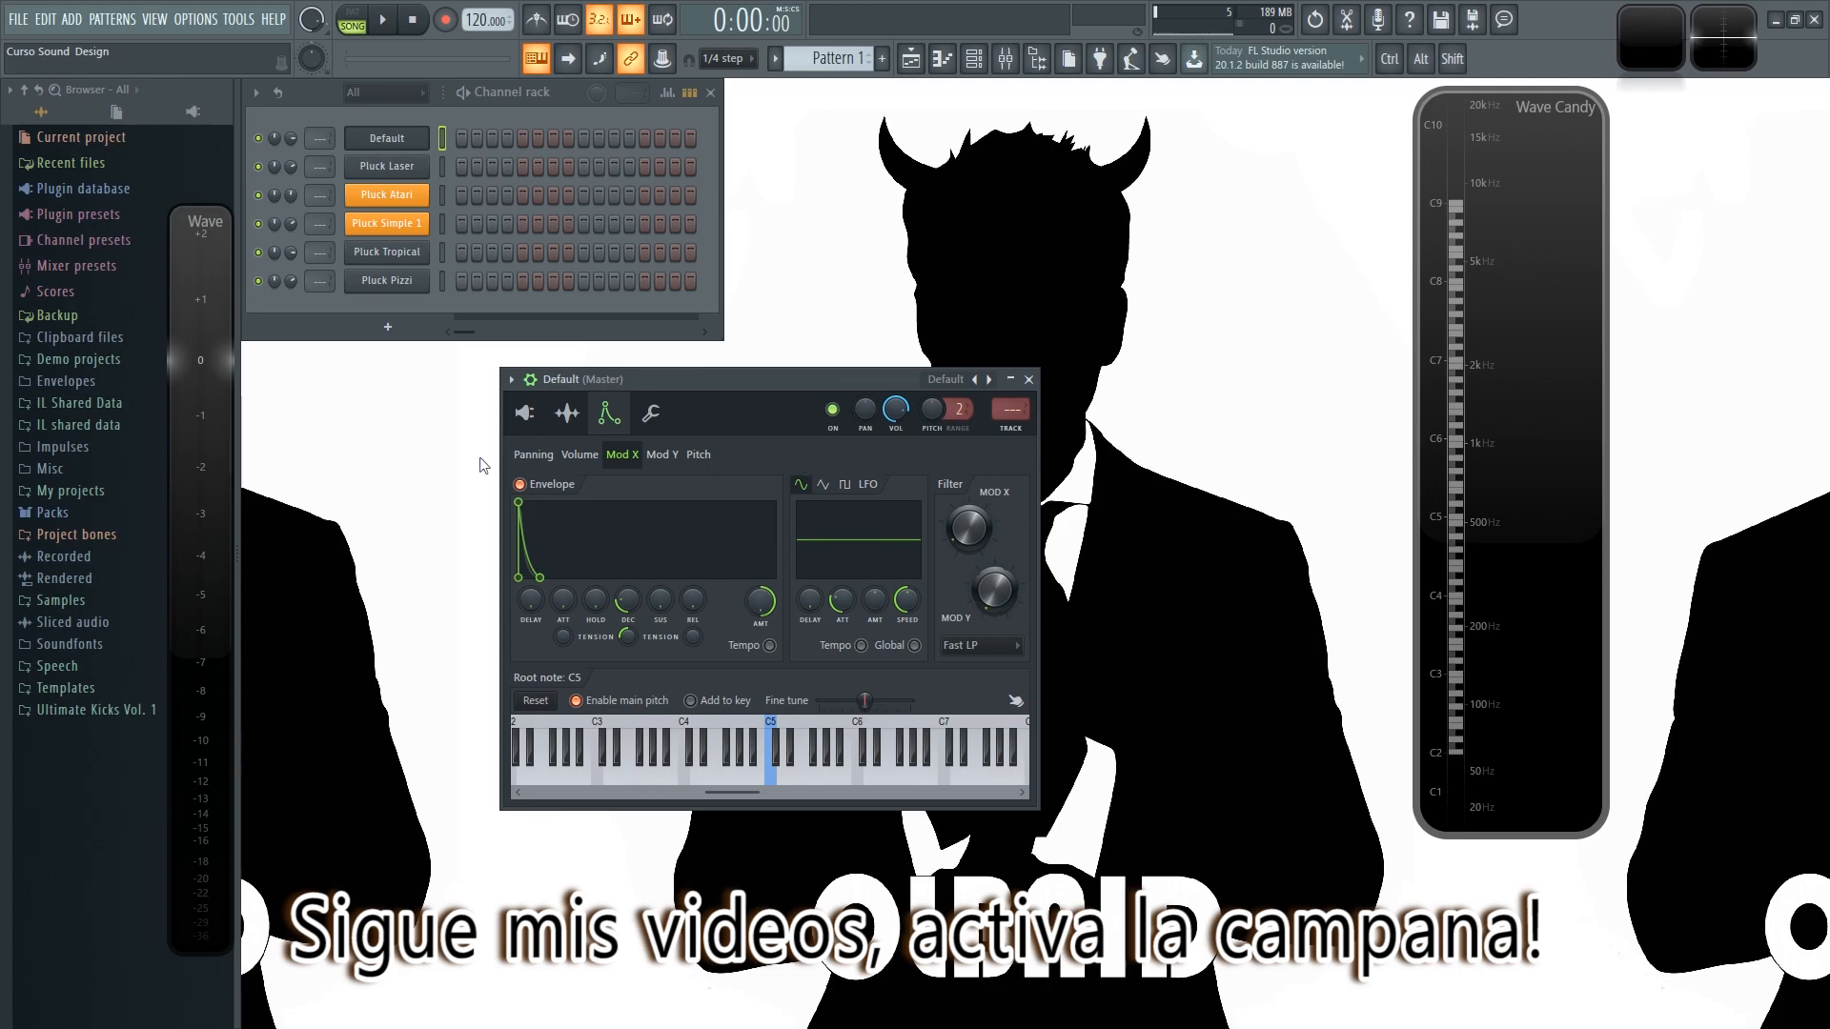
# - Compare the volume and Mod X envelopes, set the root note to C7 and audition the lowered sound
pyautogui.click(581, 457)
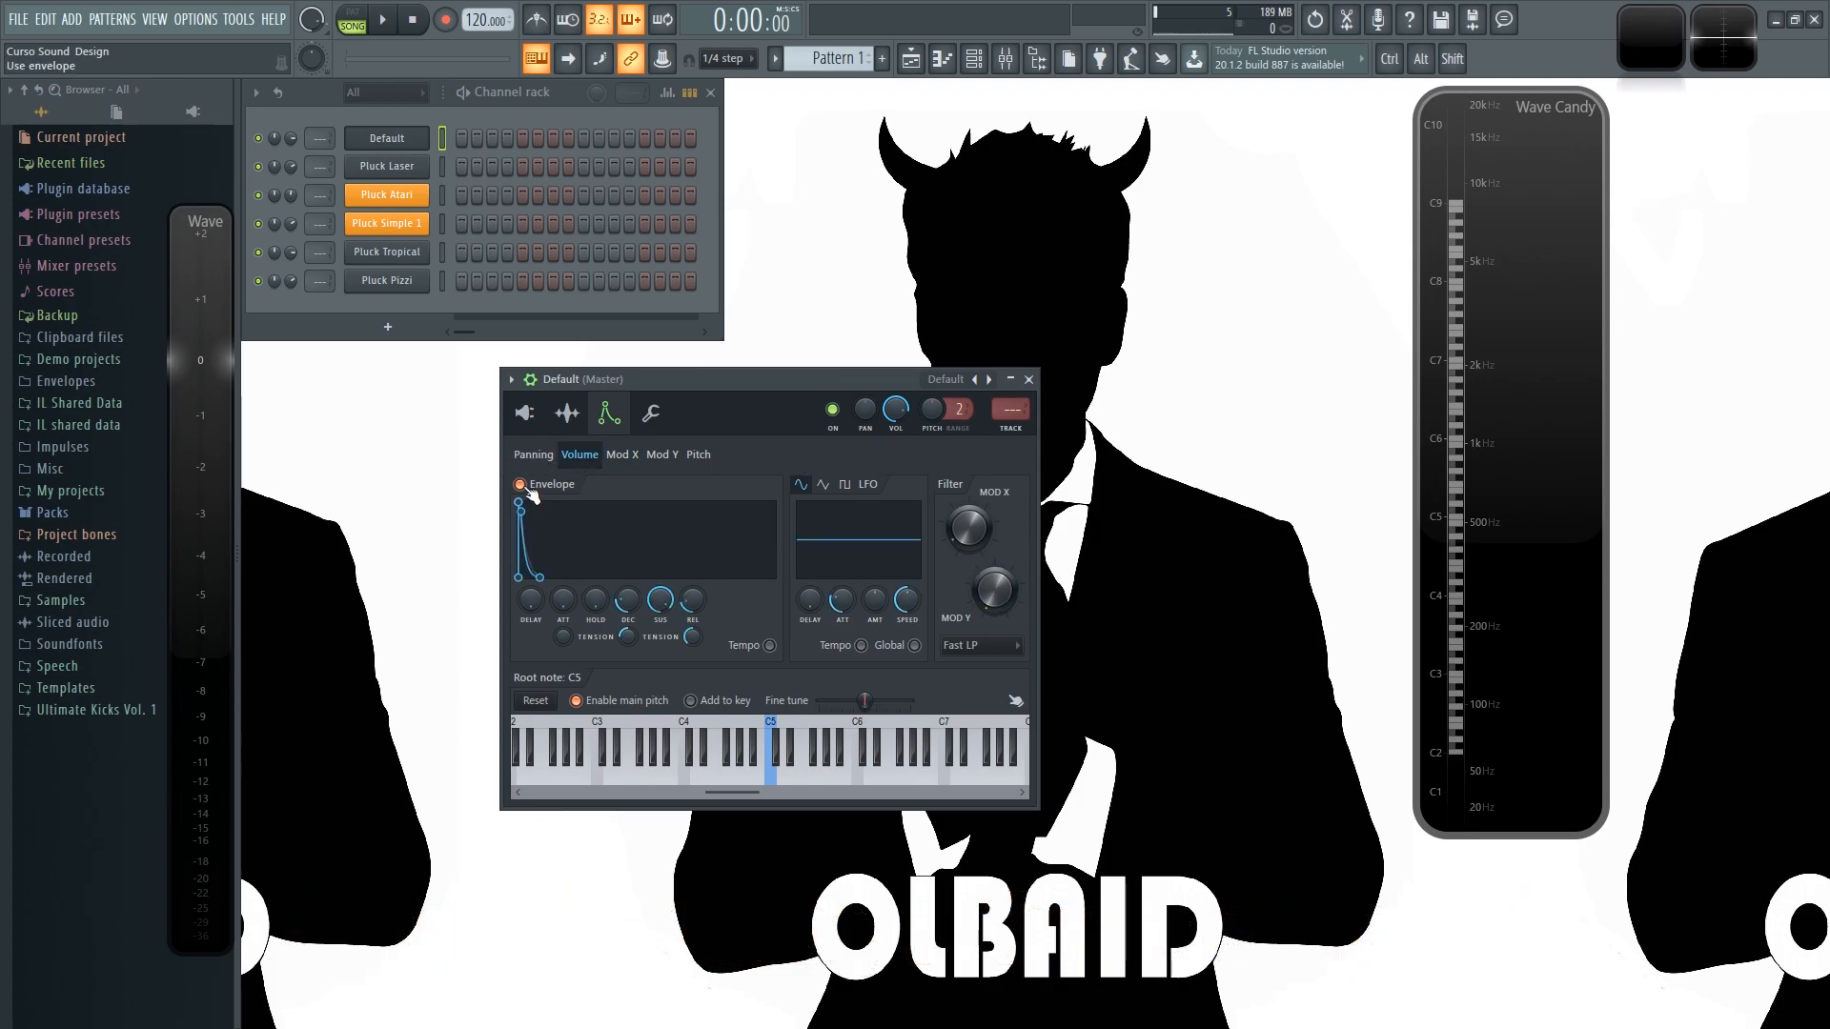
pyautogui.click(622, 456)
pyautogui.rightClick(944, 777)
pyautogui.press('q')
pyautogui.press('q')
pyautogui.press('q')
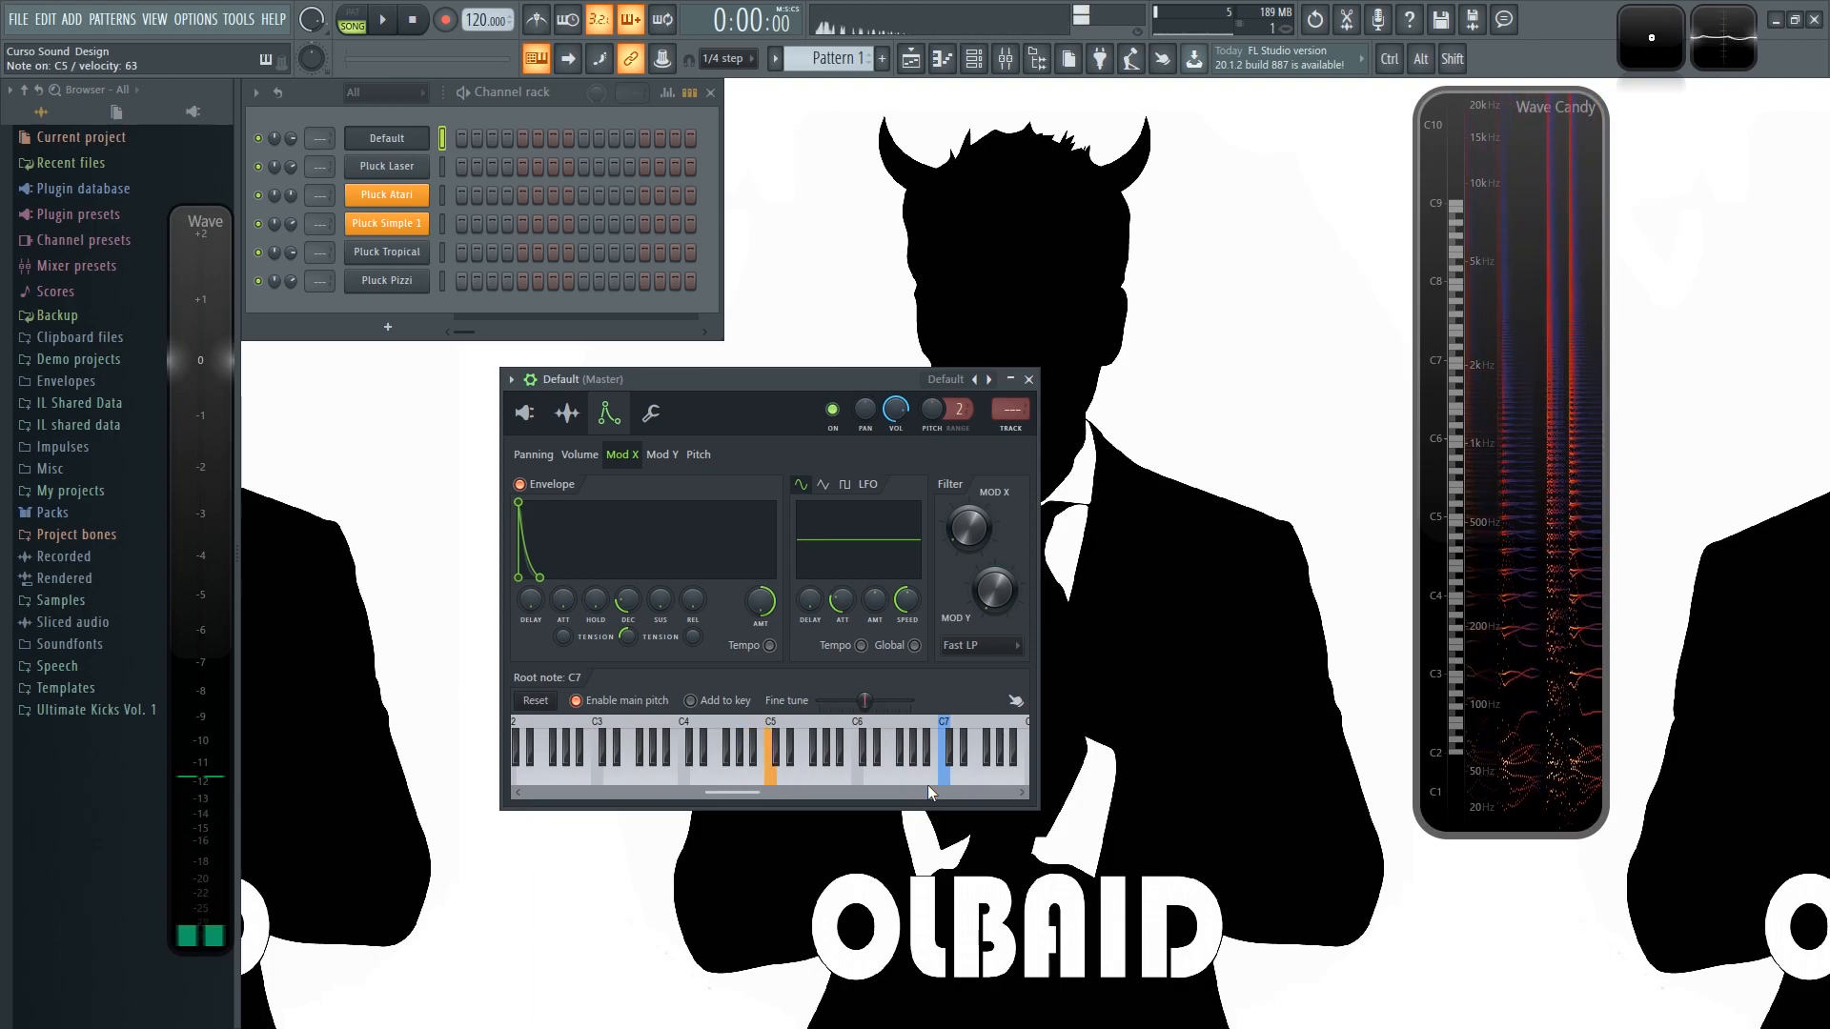
# - Switch the root note between C5 and C7 to compare the pitch, finishing on C5
pyautogui.rightClick(778, 780)
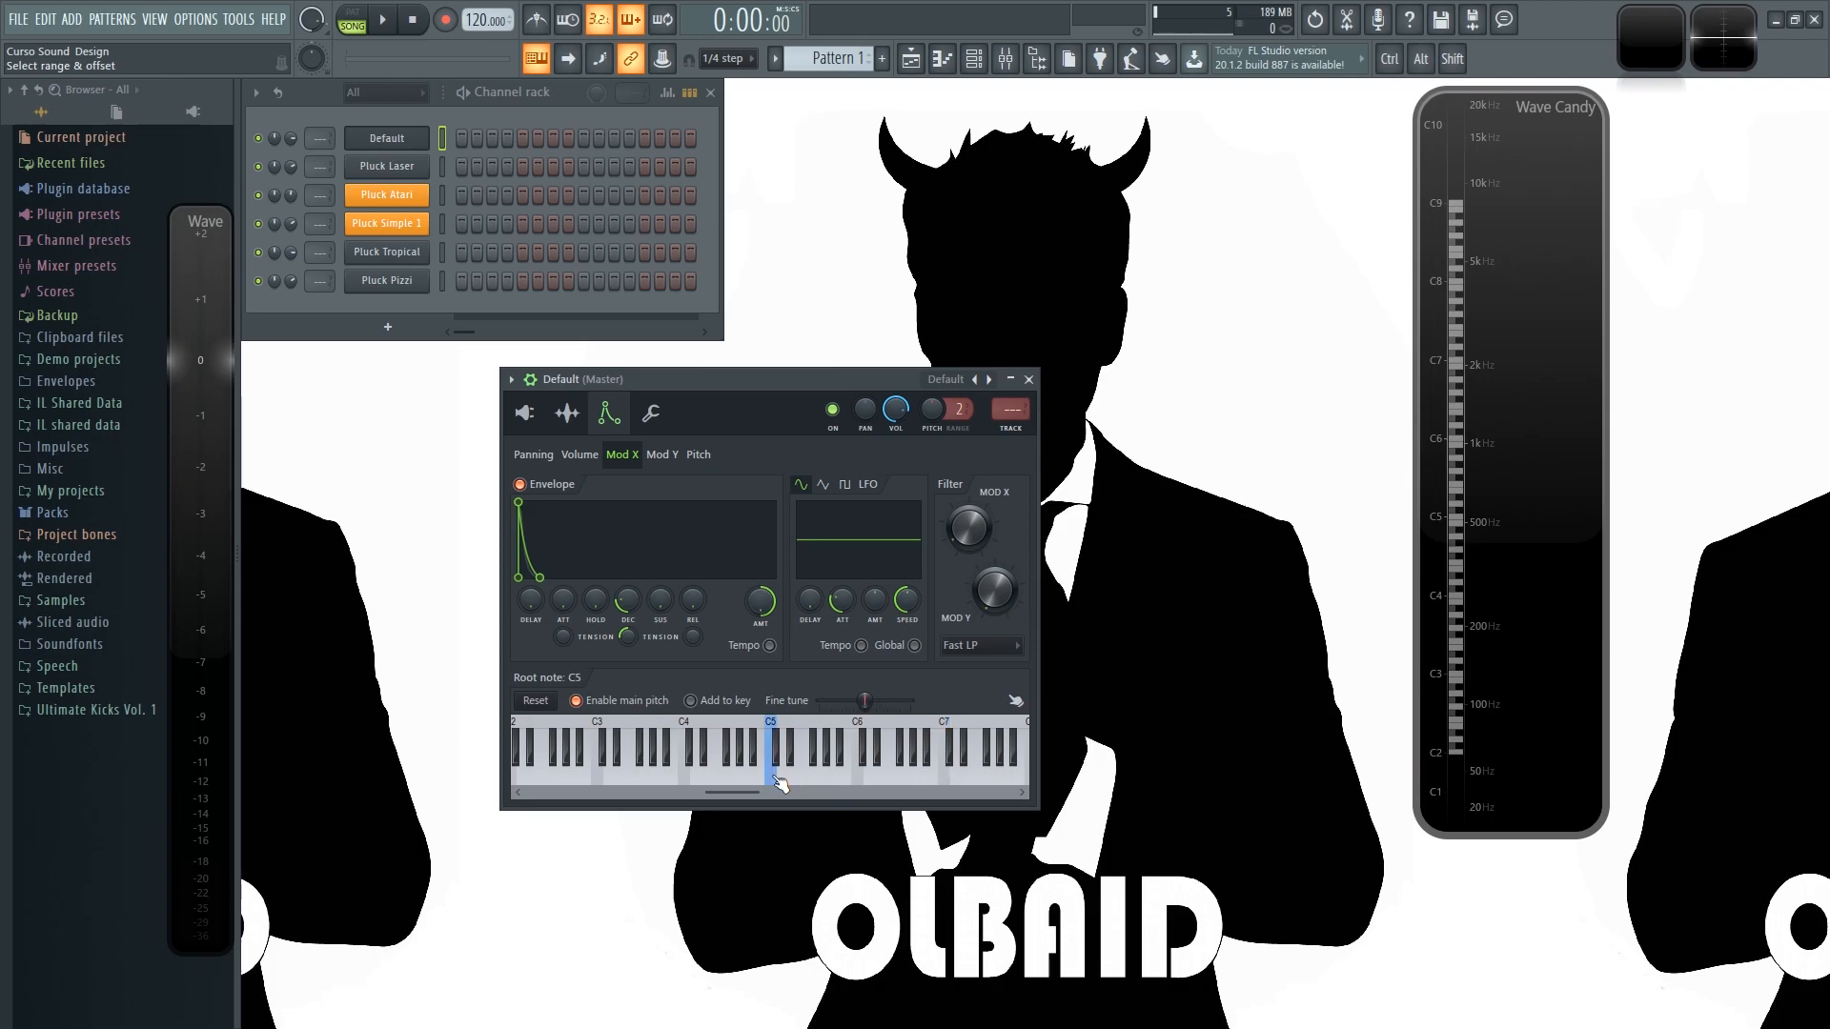
pyautogui.click(780, 782)
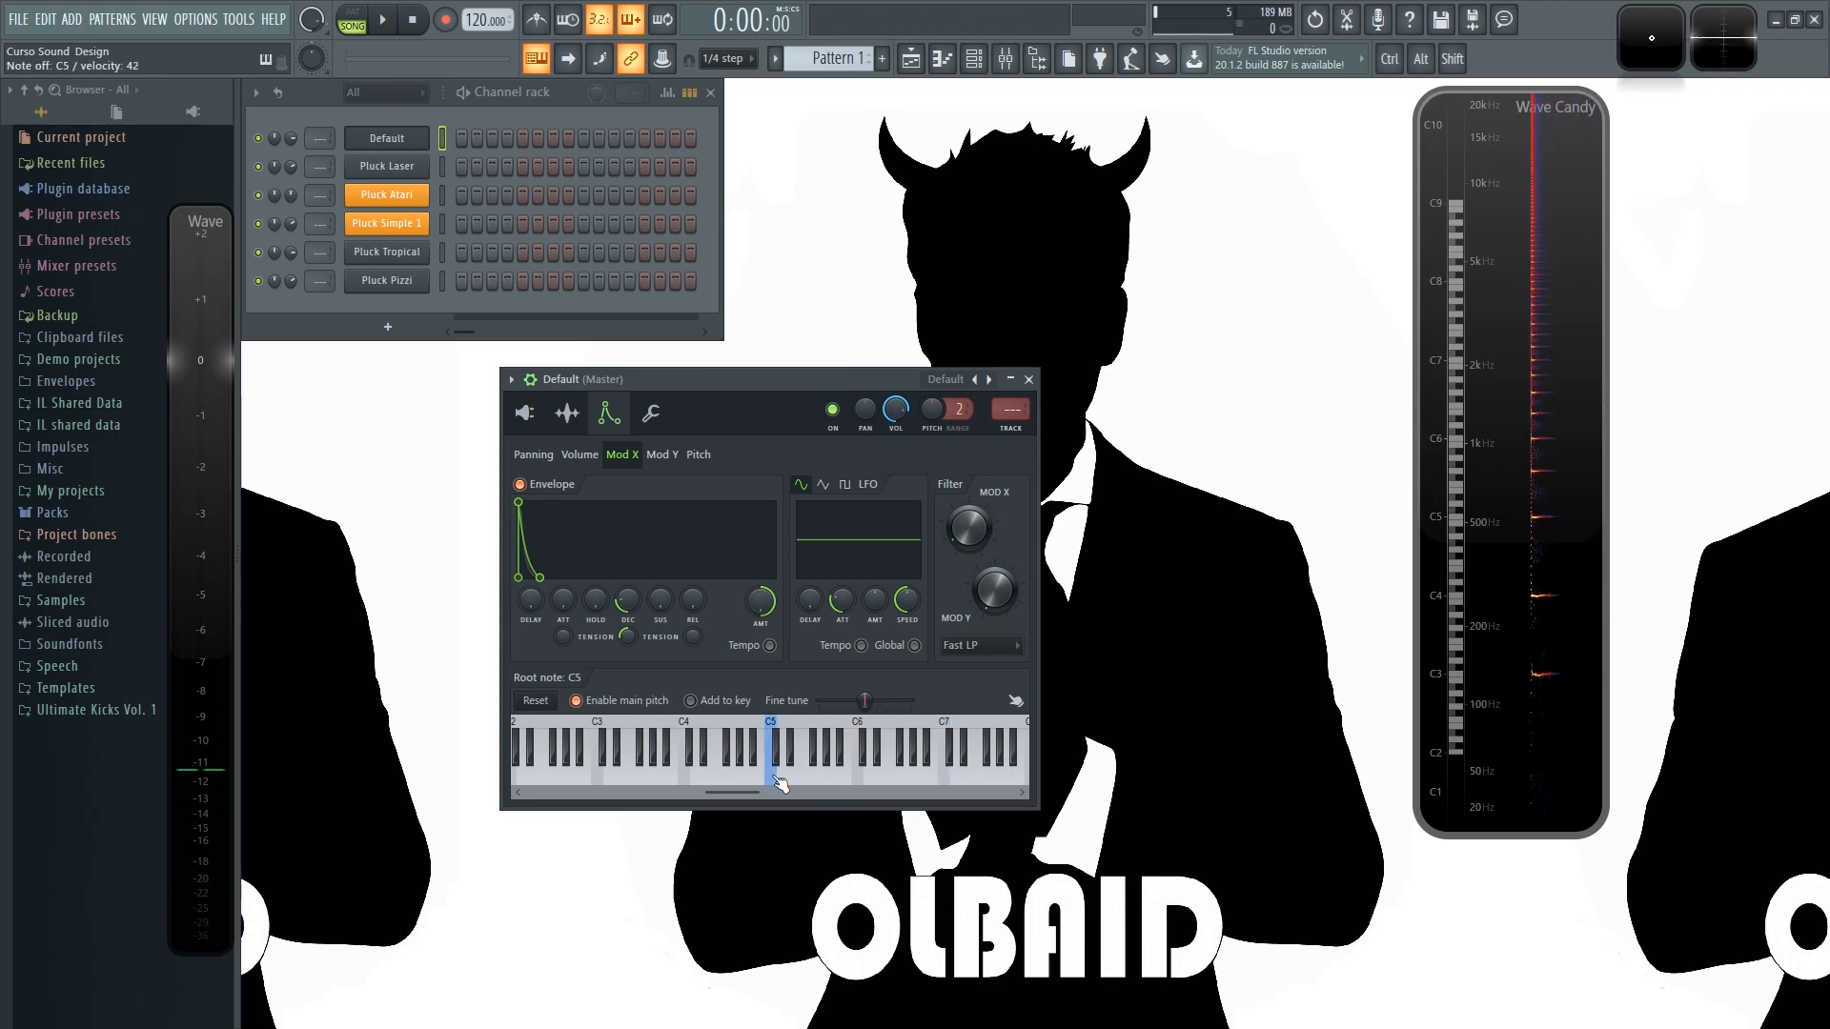
pyautogui.rightClick(948, 781)
pyautogui.click(947, 786)
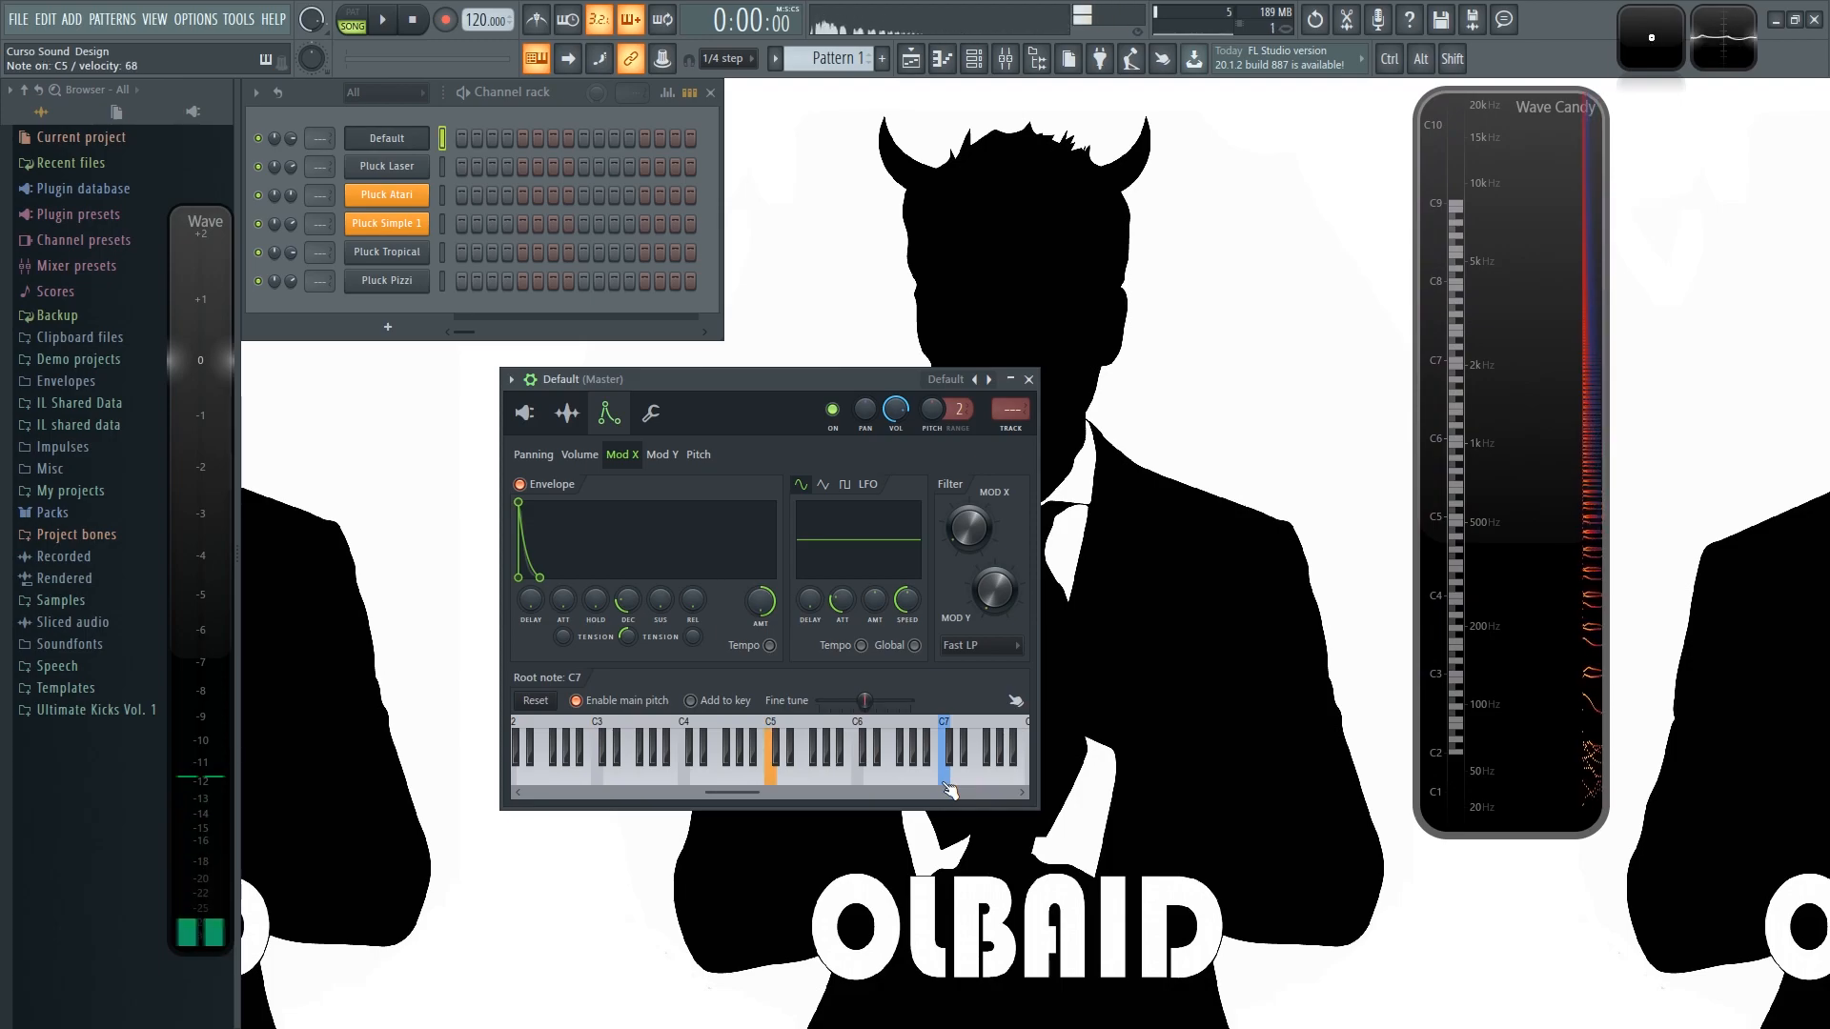
pyautogui.click(770, 779)
pyautogui.rightClick(772, 781)
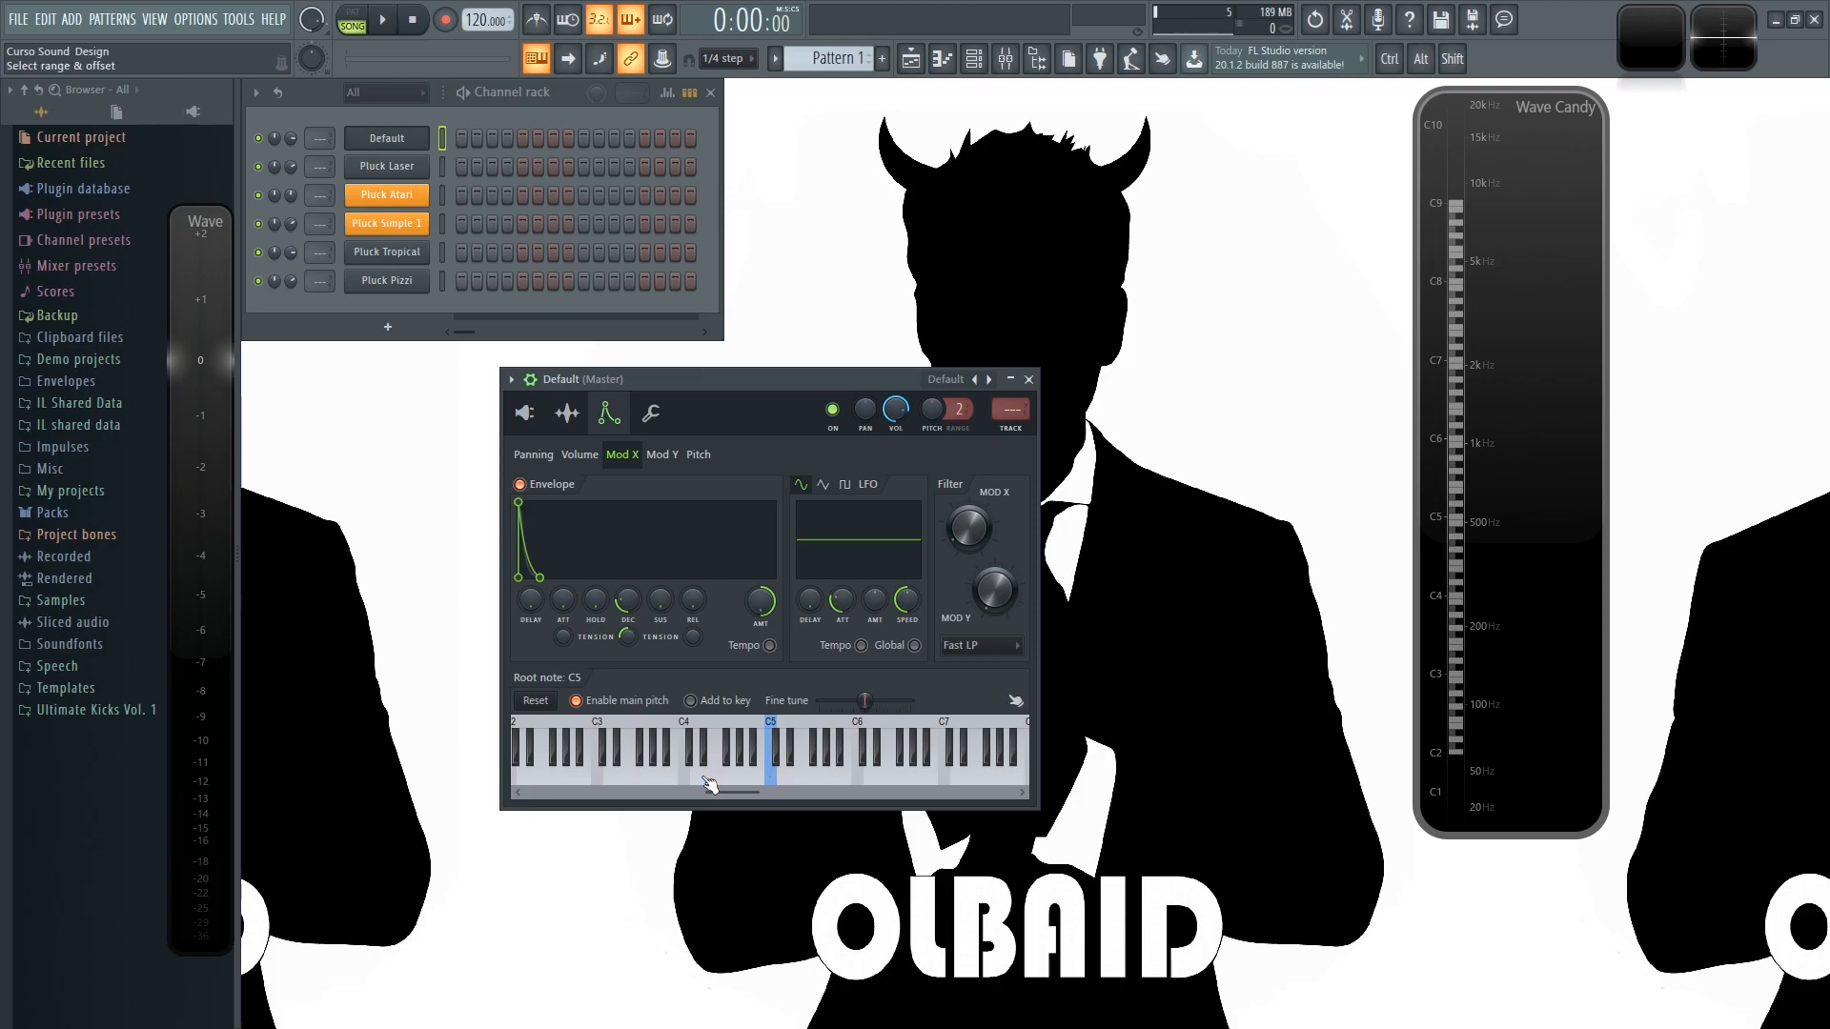
# - Raise the root note to C6 and further to C7, auditioning the lower sound
pyautogui.rightClick(861, 781)
pyautogui.rightClick(943, 786)
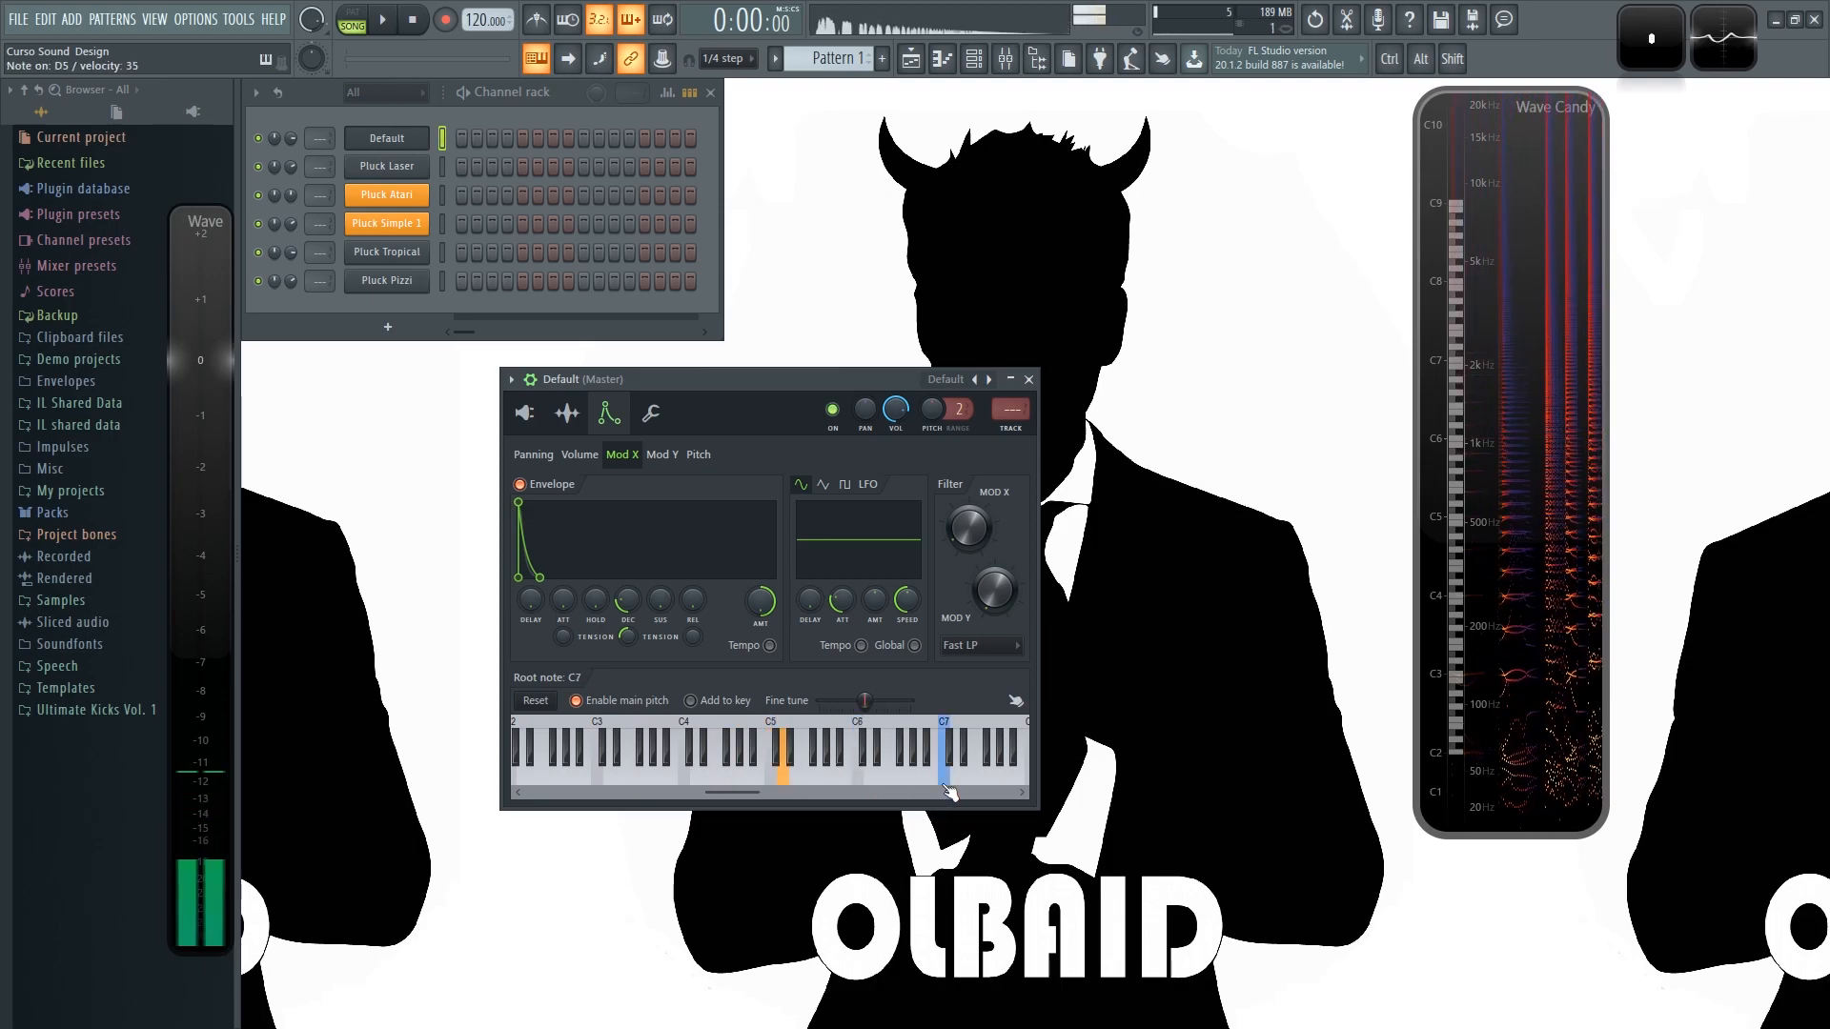